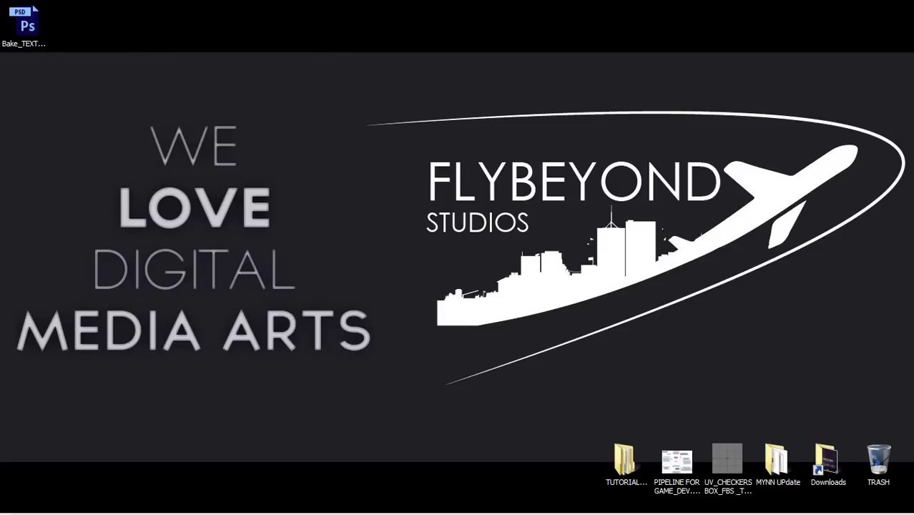
Step: Open the reference picture of the loading-dock building and examine its numbered doors, pillars and wall panels up close
click(327, 506)
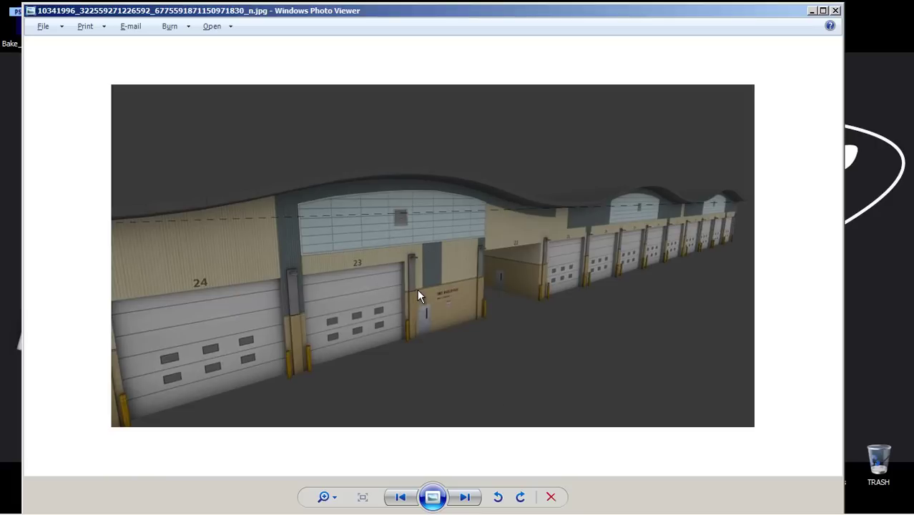
scroll(438, 282, up, 2)
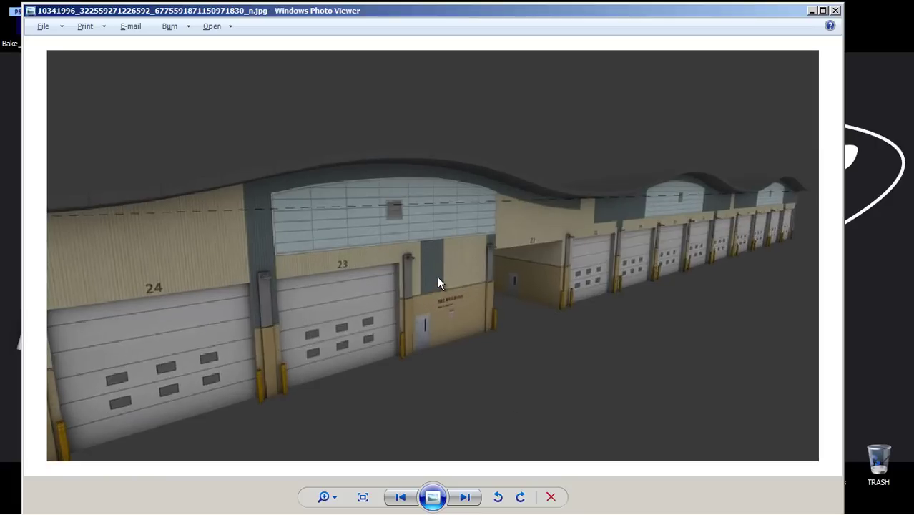
scroll(434, 279, up, 3)
drag(386, 306, 778, 86)
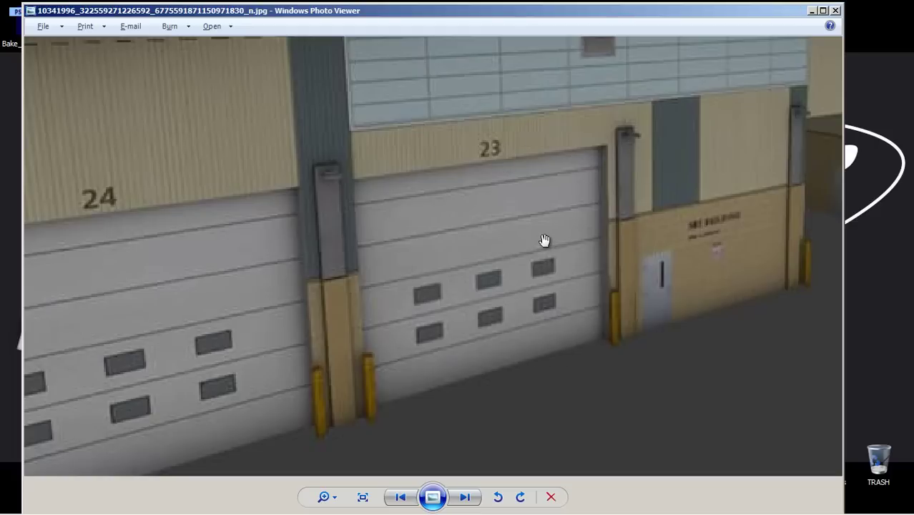
Step: Minimize the reference picture, switch to Cinema 4D and minimize the floating Object UV Editor window
click(812, 11)
click(98, 507)
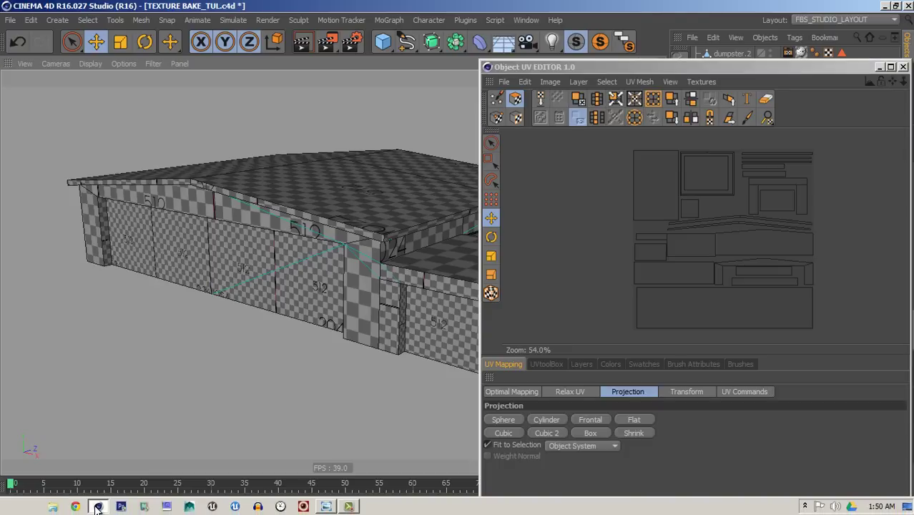
click(880, 66)
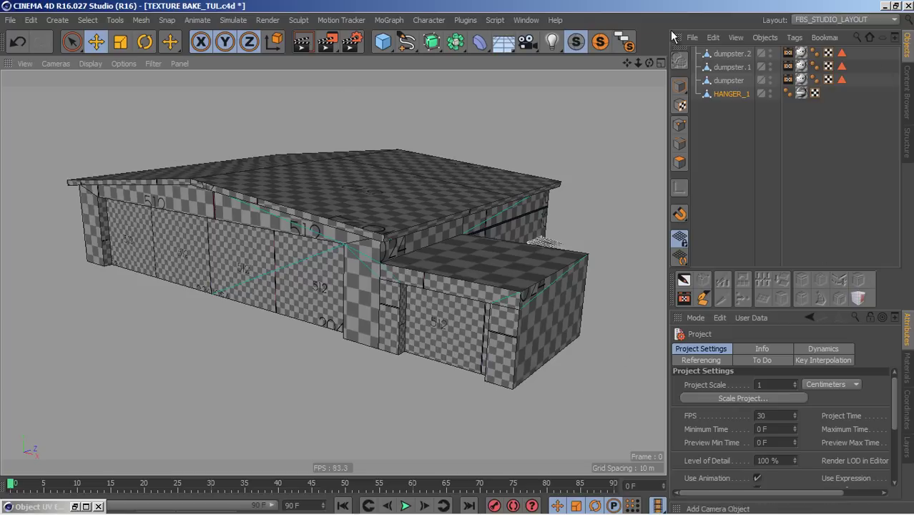
Step: Try the Standard layout and the Standard+Object UV Editor layout with its UV editor window
click(809, 21)
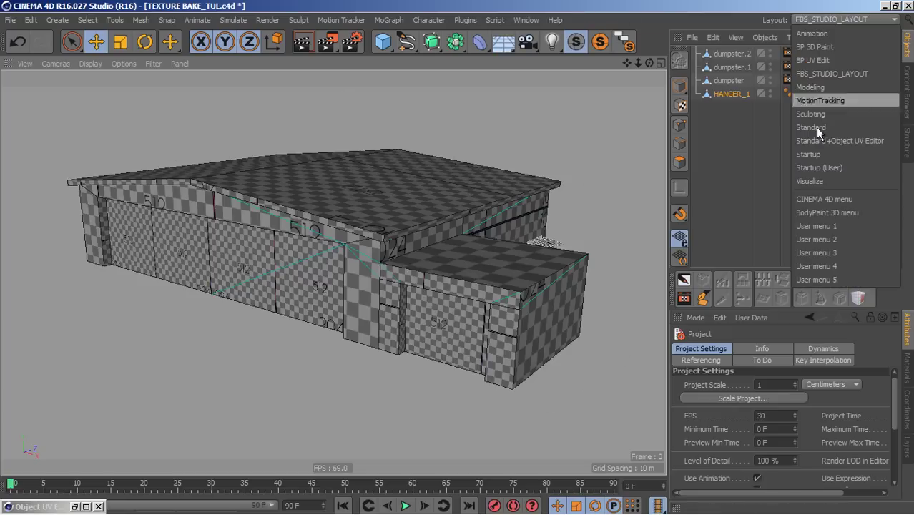
click(814, 132)
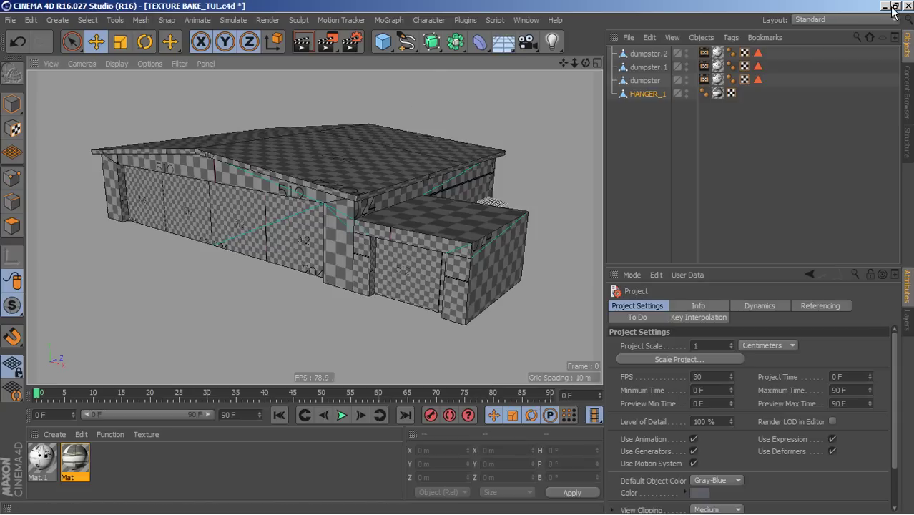
click(839, 19)
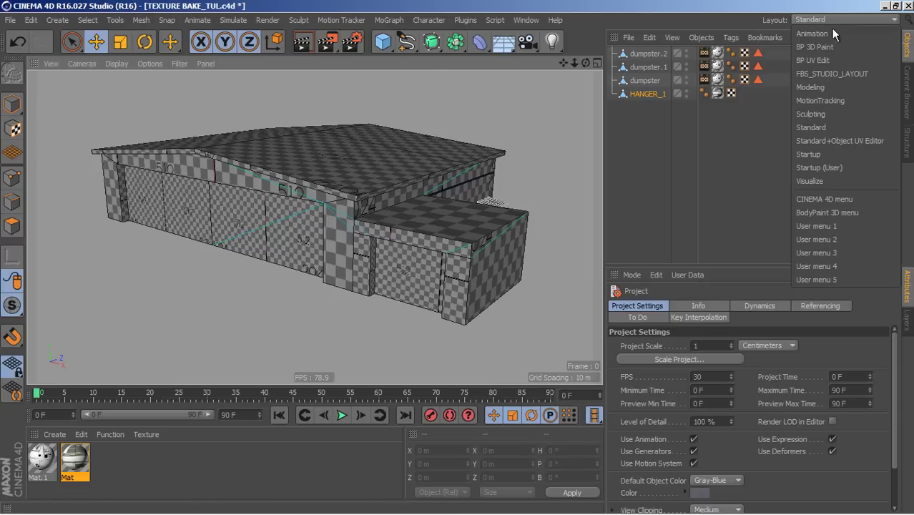
click(809, 141)
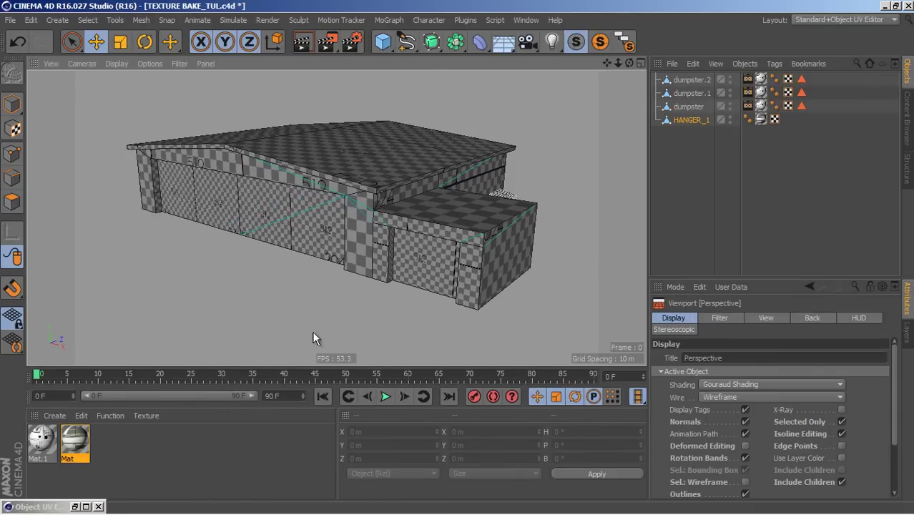
click(74, 507)
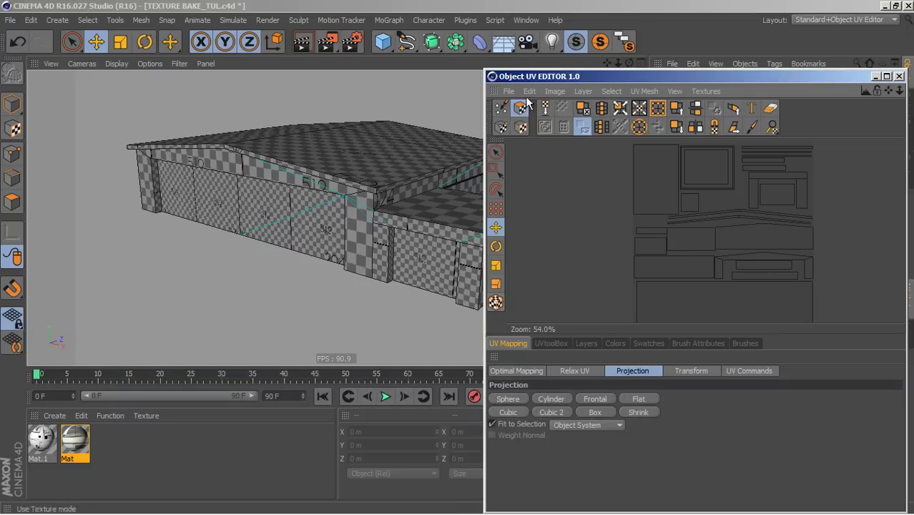
click(475, 22)
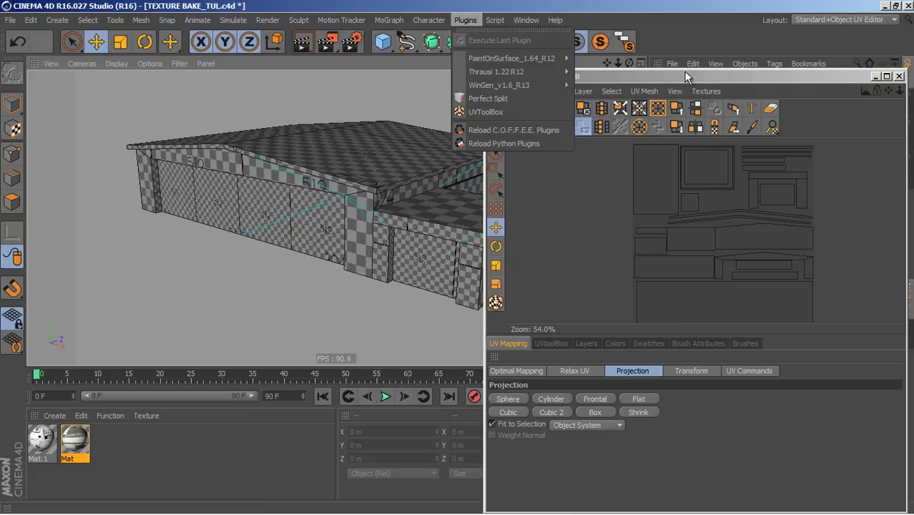
Step: Load the FBS_STUDIO_LAYOUT interface layout and dock the mode palette horizontally above the Object Manager
click(828, 20)
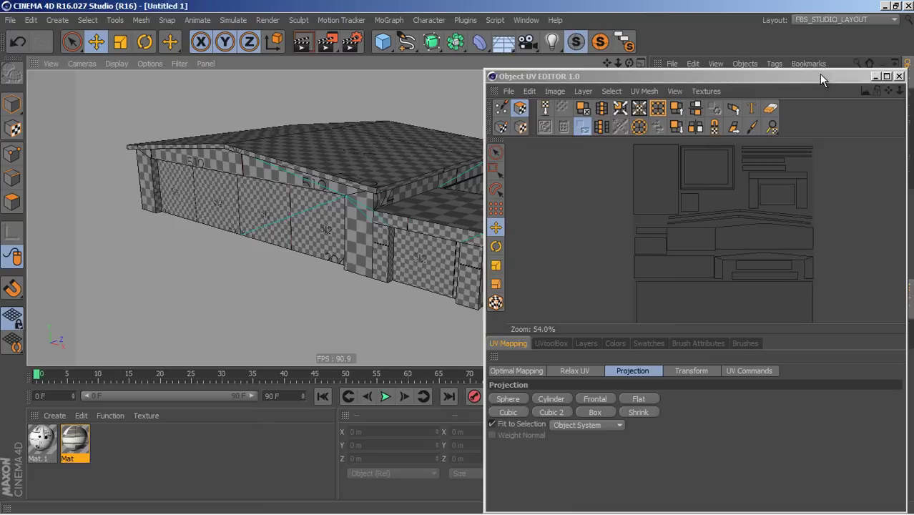
click(819, 74)
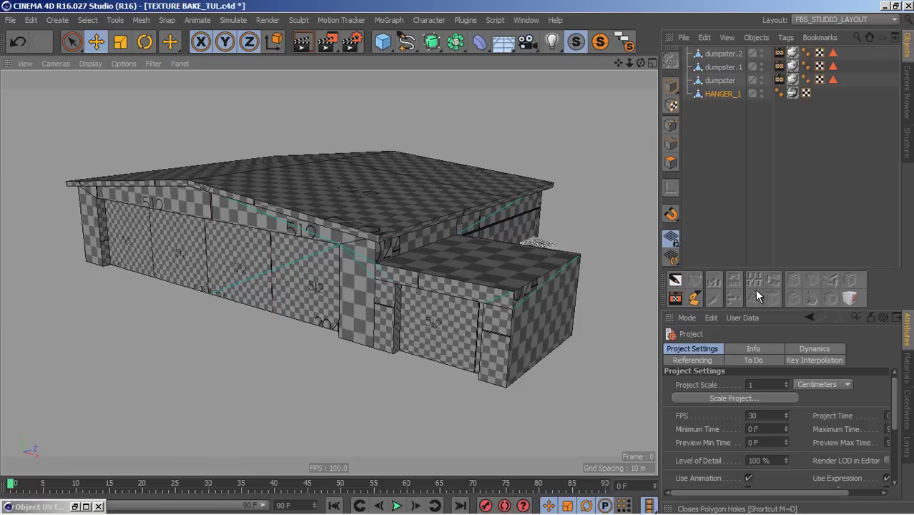
drag(641, 63, 646, 59)
mouse_move(456, 257)
alt+mouse_down()
mouse_move(467, 256)
mouse_move(459, 256)
alt+mouse_up()
click(678, 45)
Step: Restore the Object UV Editor window and open the texture Bake_TEXTURE.psd from the Desktop in it
drag(617, 63, 617, 64)
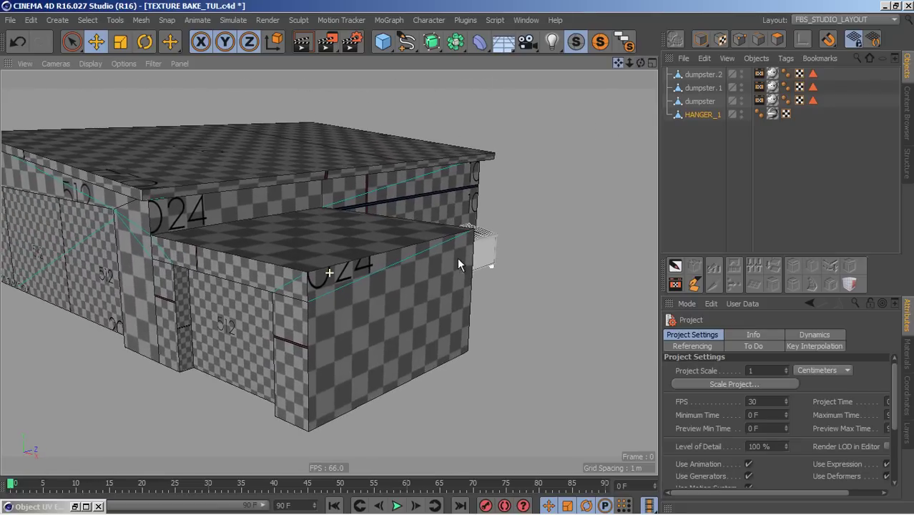
alt+drag(450, 255, 457, 263)
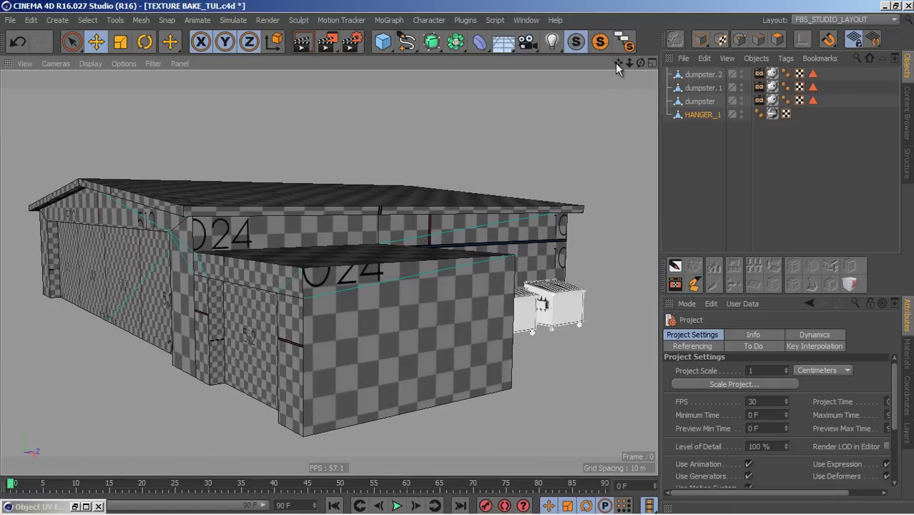
drag(617, 64, 616, 63)
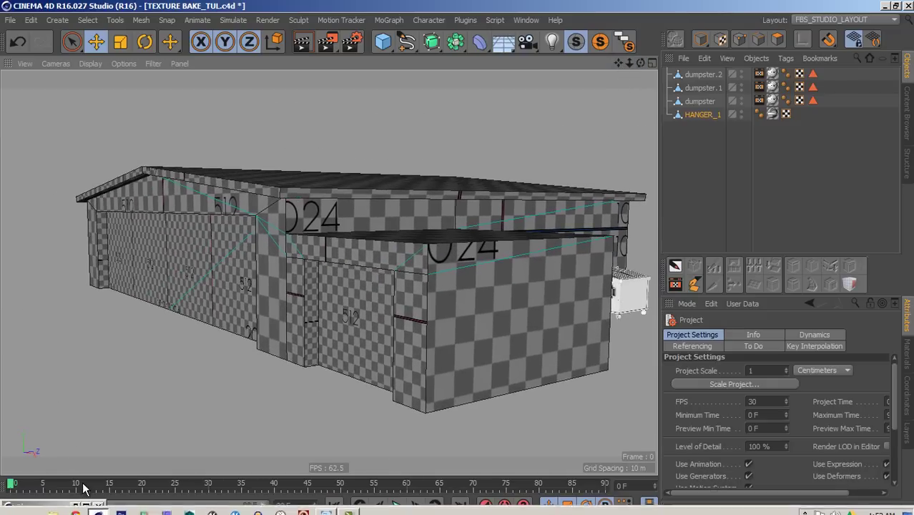
click(98, 506)
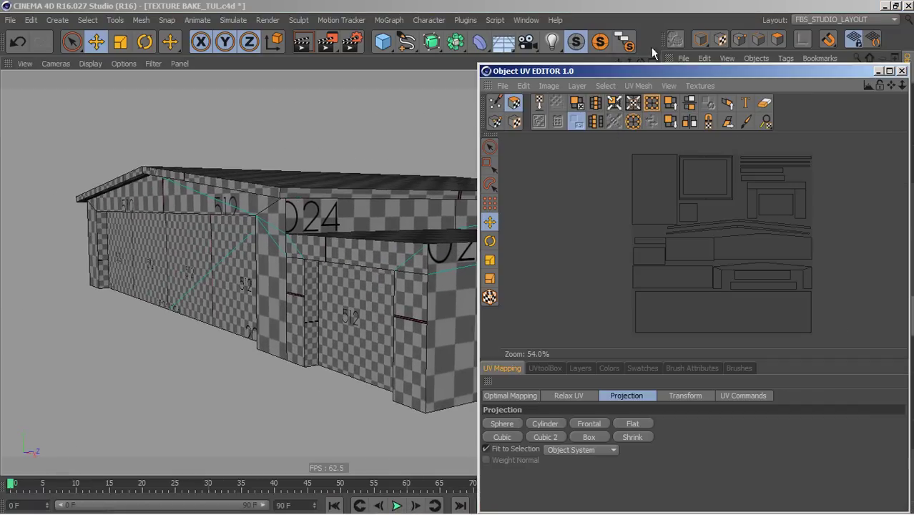
click(502, 86)
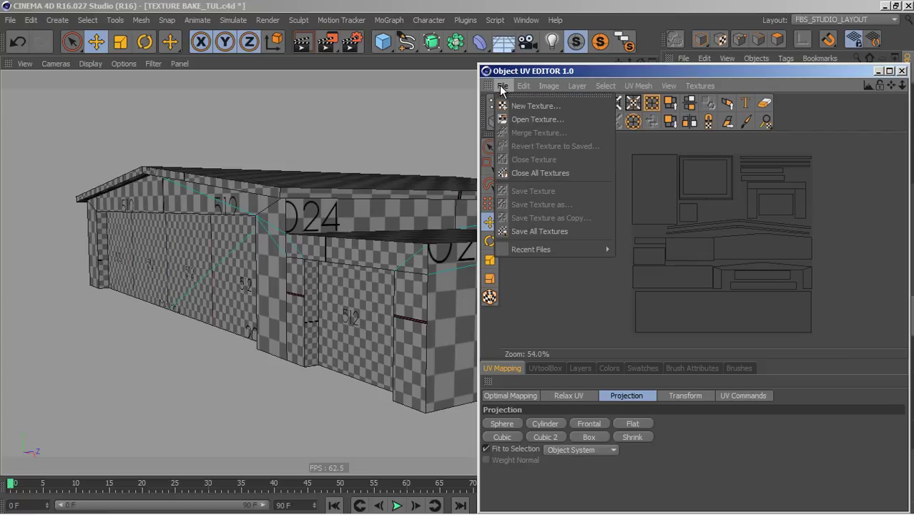
click(514, 122)
click(783, 318)
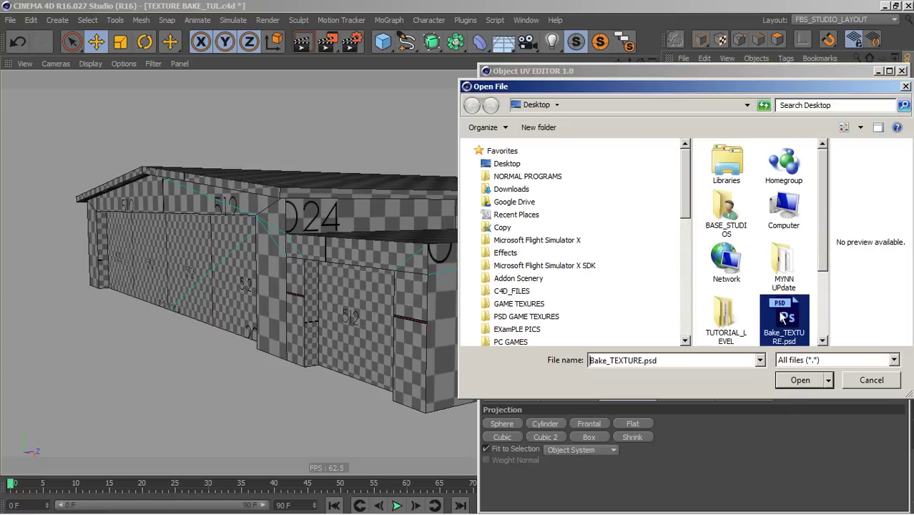
click(794, 380)
click(527, 306)
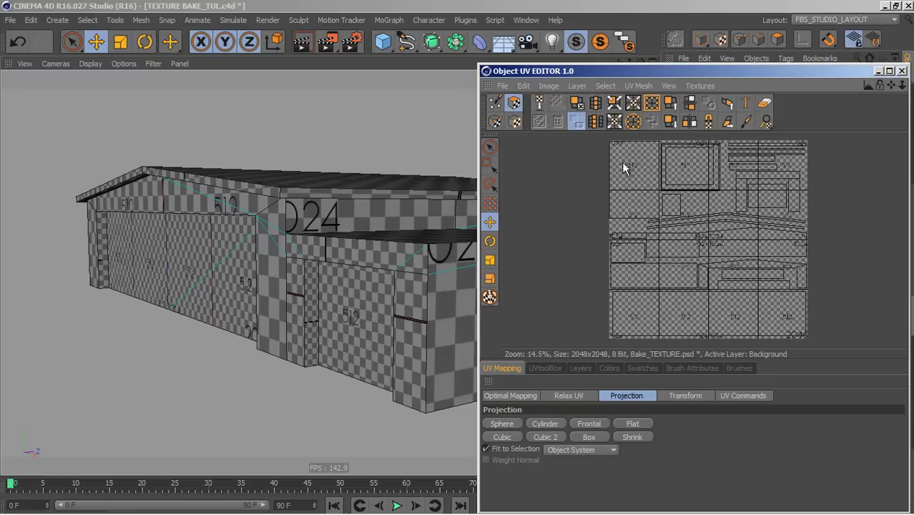
Step: Add a new layer above the Background layer of the texture and select all polygons of the hangar
click(591, 369)
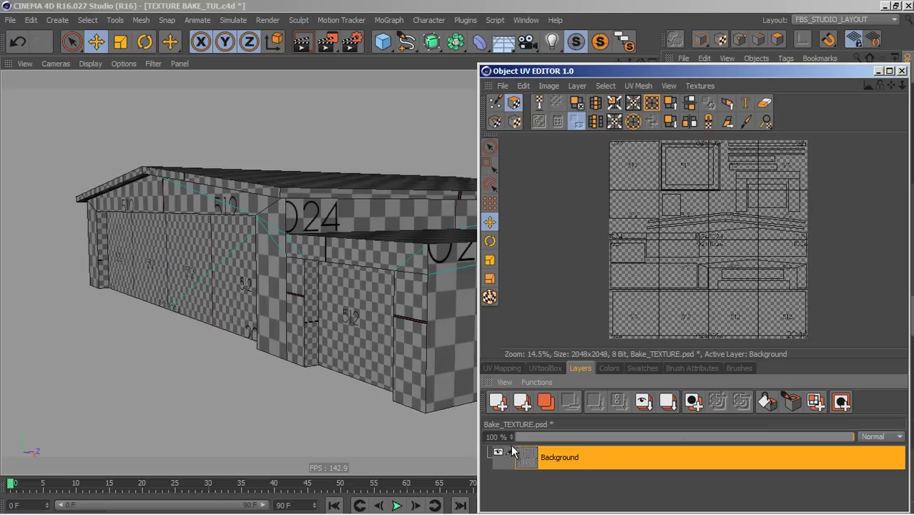
click(499, 403)
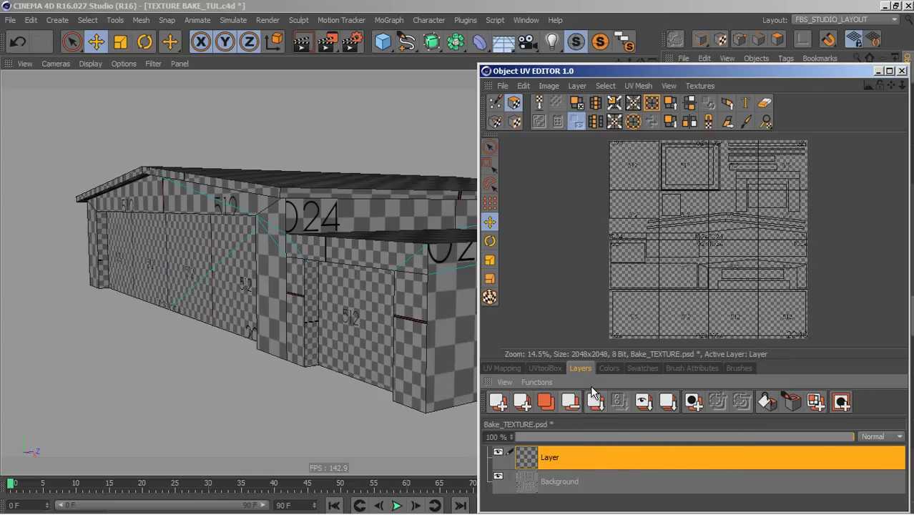
click(608, 368)
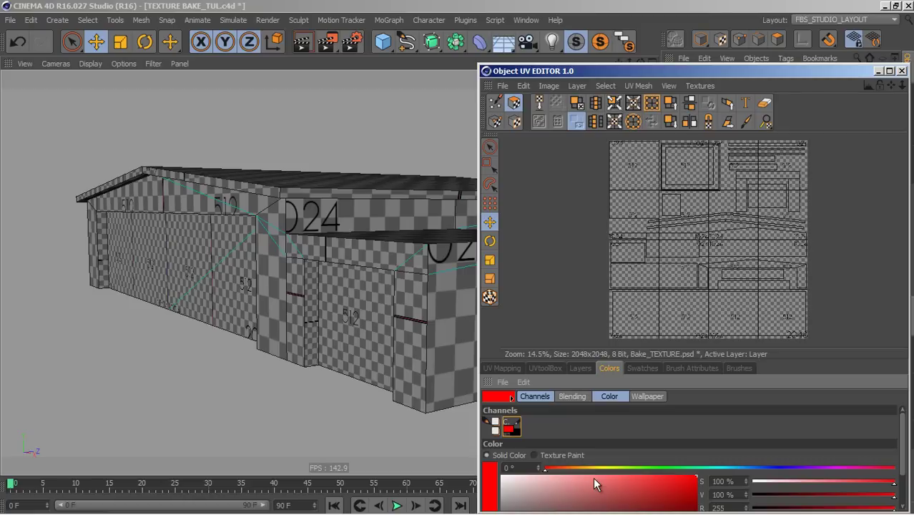
click(365, 298)
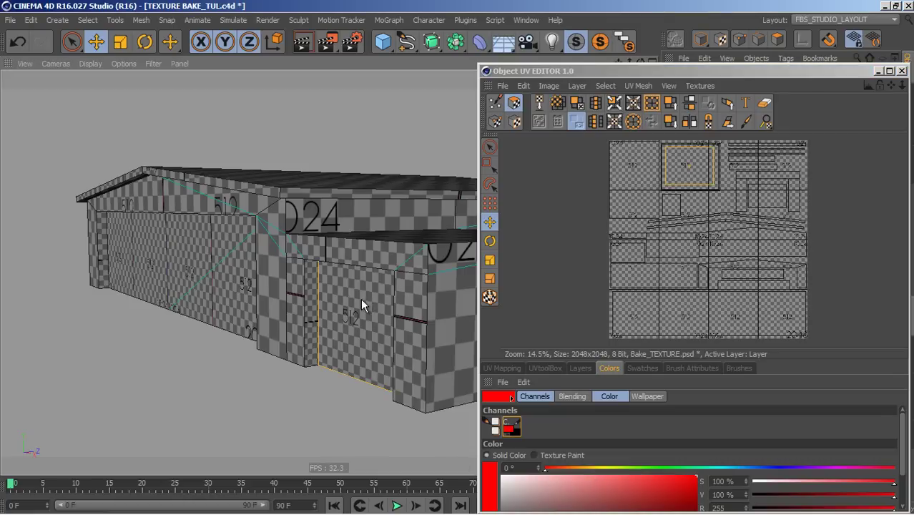
click(207, 264)
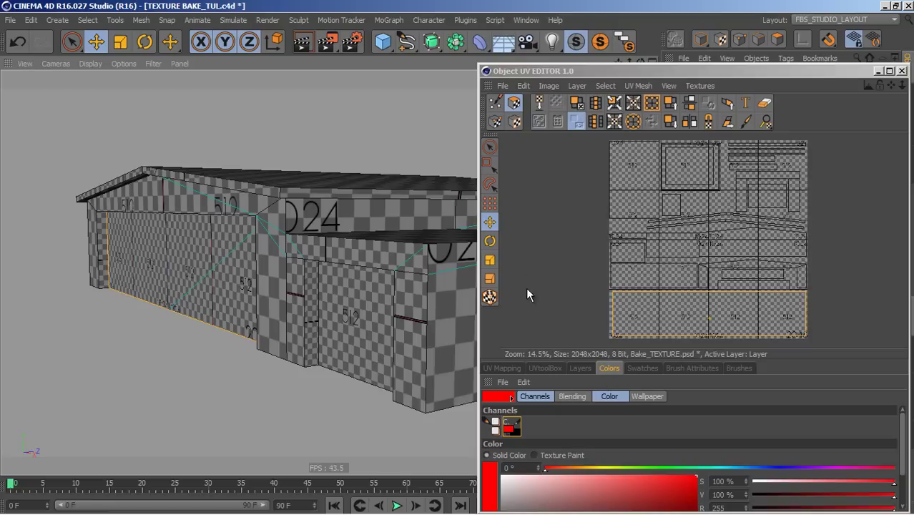
key(ctrl+a)
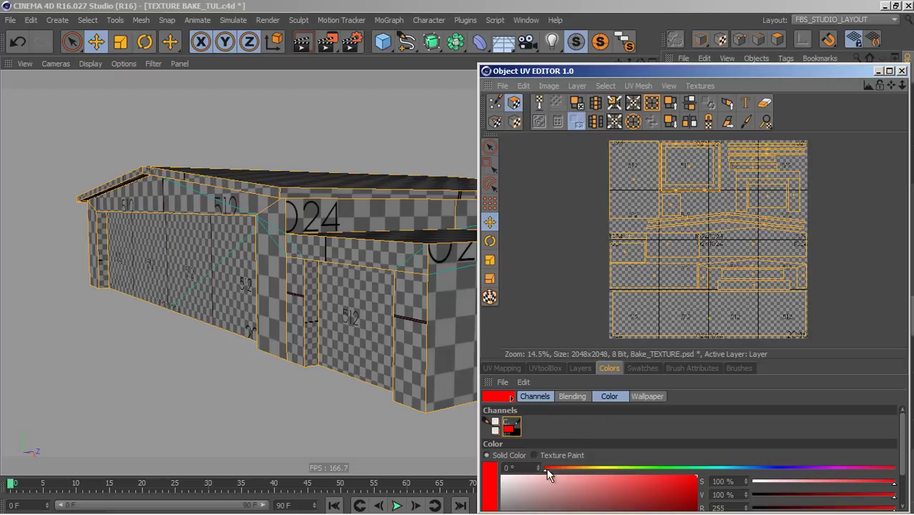
Step: Set the paint color to green with hue 157°, saturation 83.618% and value 96.939%, and fill the selected polygons on the new layer
mouse_move(541, 485)
mouse_down()
mouse_move(505, 483)
mouse_move(609, 478)
mouse_up()
mouse_move(732, 469)
mouse_down()
mouse_move(665, 474)
mouse_move(698, 472)
mouse_up()
click(642, 485)
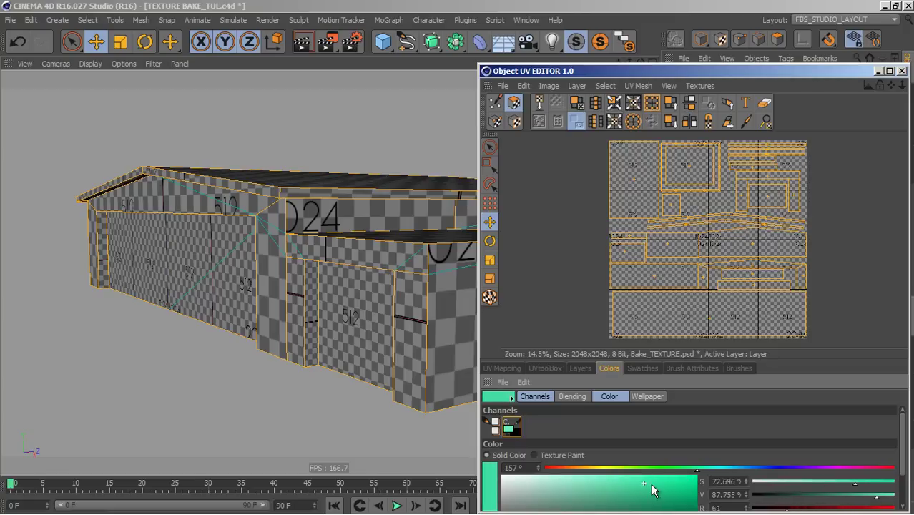
drag(642, 485, 666, 482)
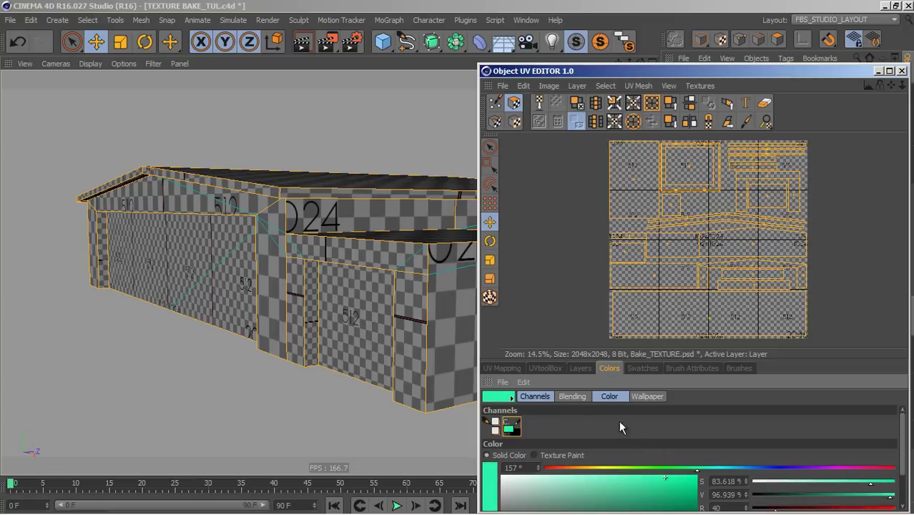
click(576, 368)
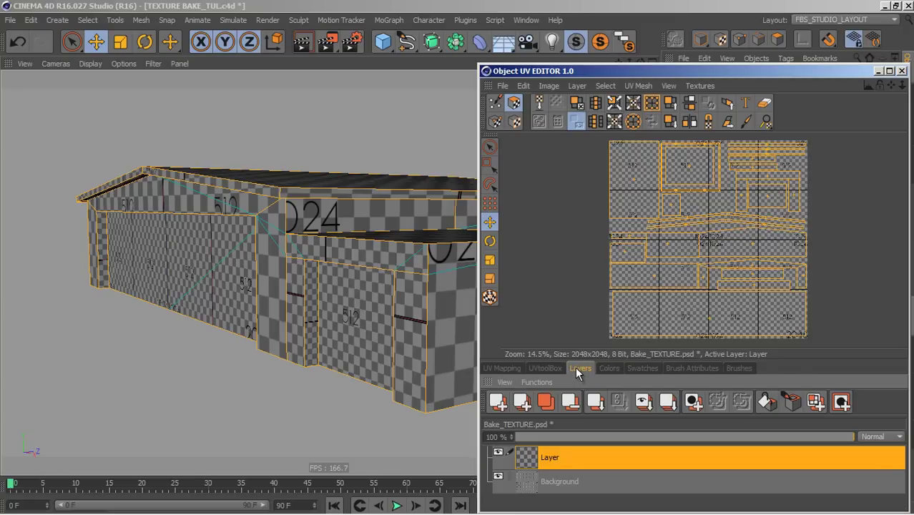
click(764, 403)
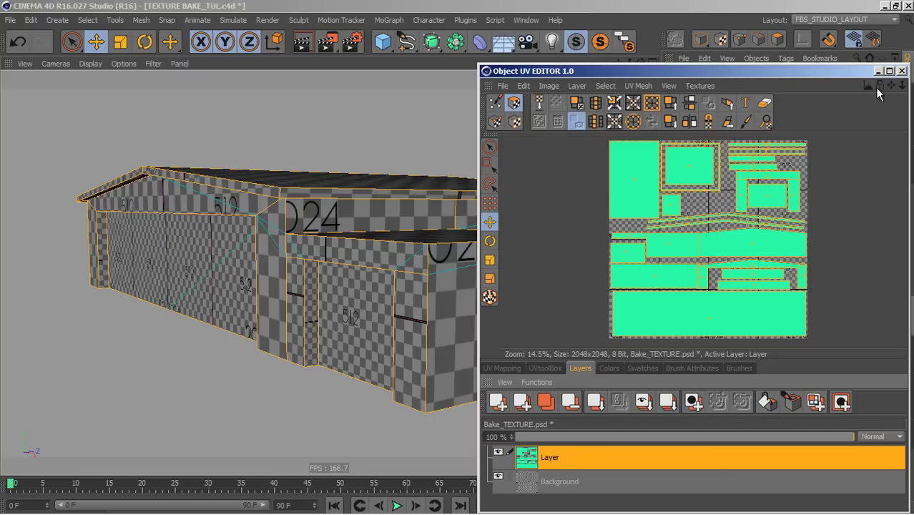
Step: Examine up close how the green fill meets the UV polygon edges on the texture
click(903, 85)
scroll(500, 257, up, 5)
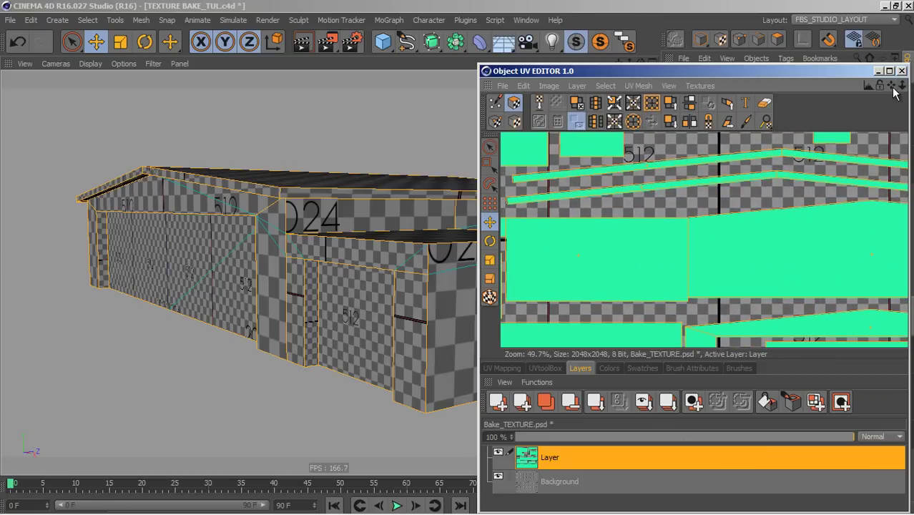
scroll(503, 260, up, 2)
scroll(501, 261, up, 5)
middle_drag(613, 210, 704, 239)
scroll(500, 256, up, 1)
scroll(500, 256, down, 6)
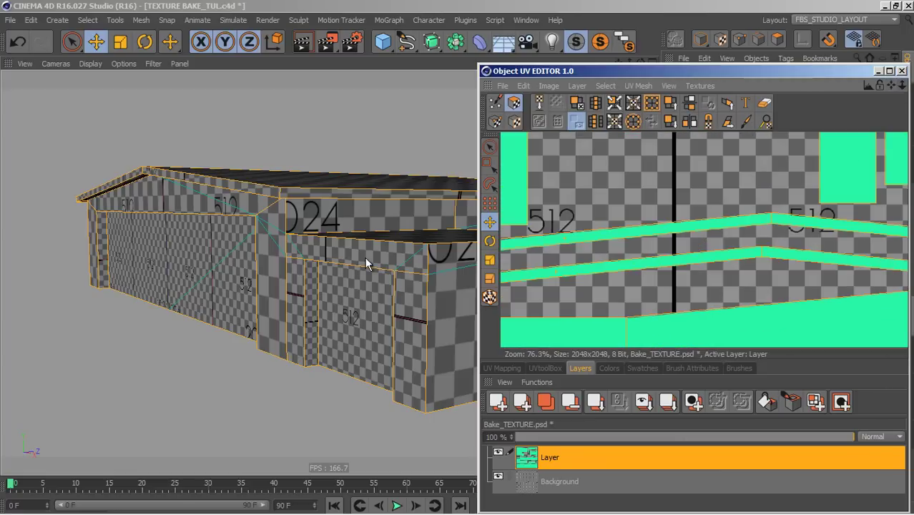
scroll(502, 254, up, 5)
scroll(500, 255, up, 2)
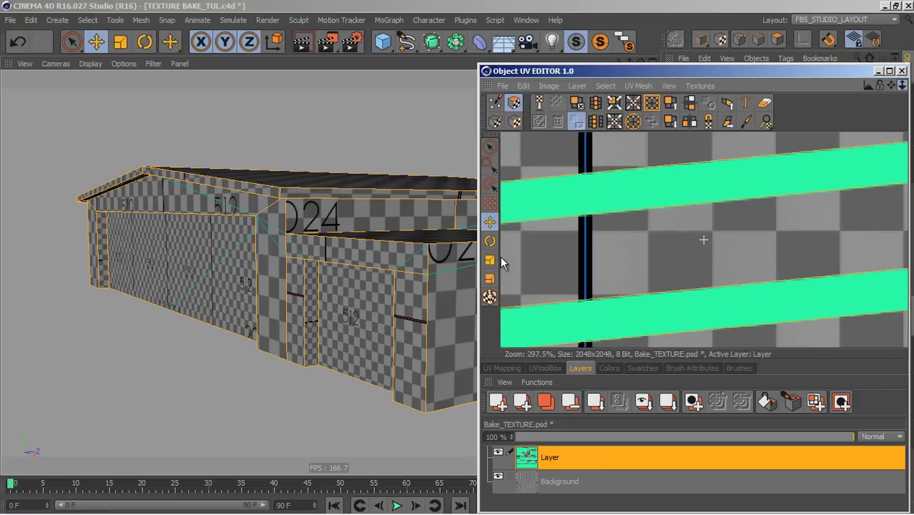
scroll(500, 256, down, 1)
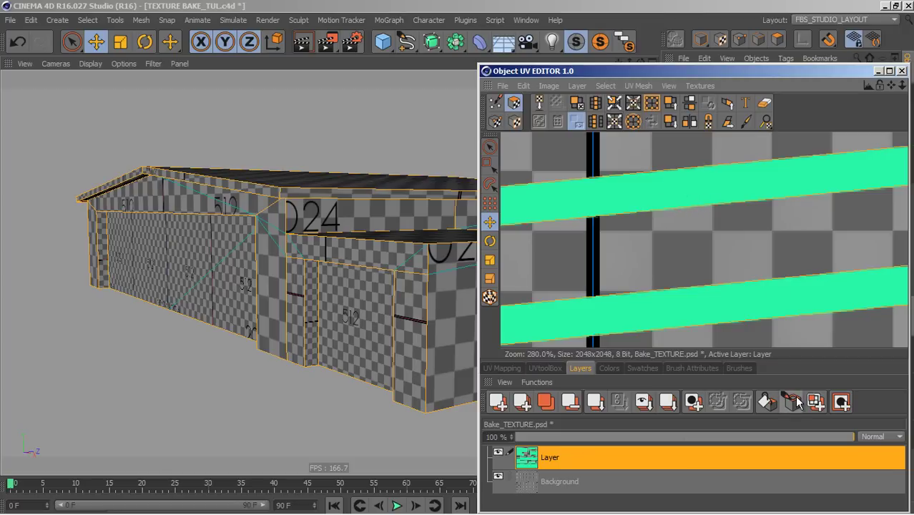
Step: Add a new layer above the green fill layer and set the paint color to red with hue 8°, saturation 100% and value 100%
click(500, 402)
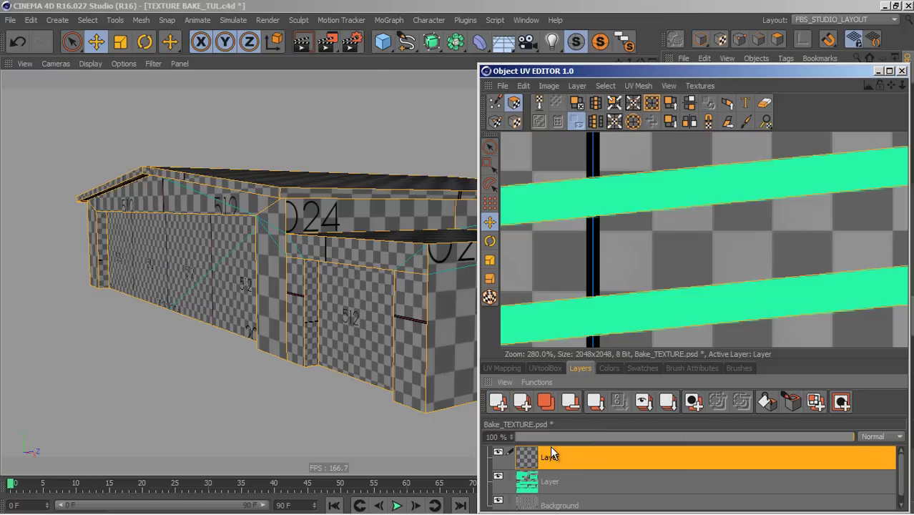
click(609, 368)
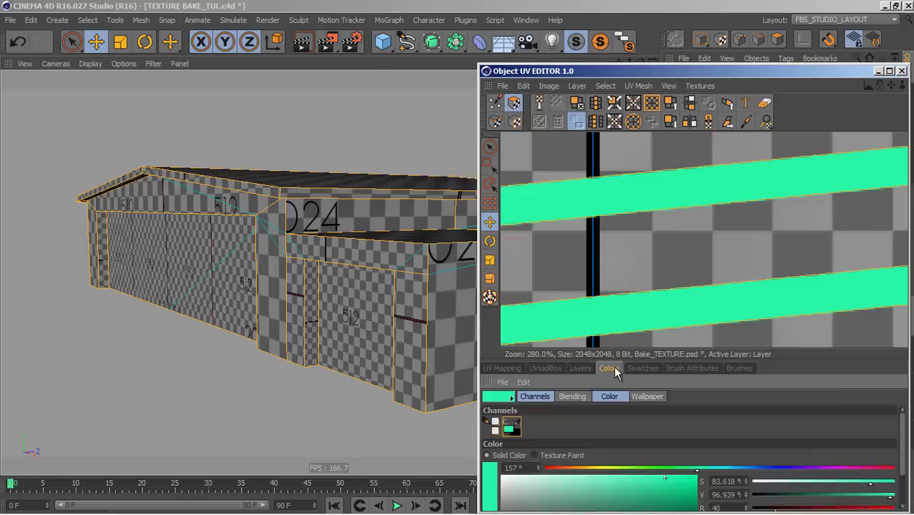
click(552, 469)
drag(633, 499, 705, 466)
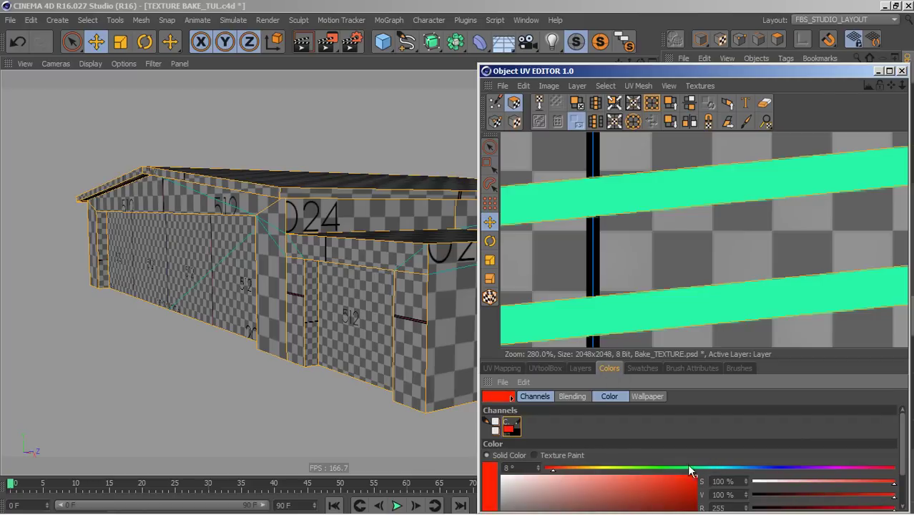
click(579, 368)
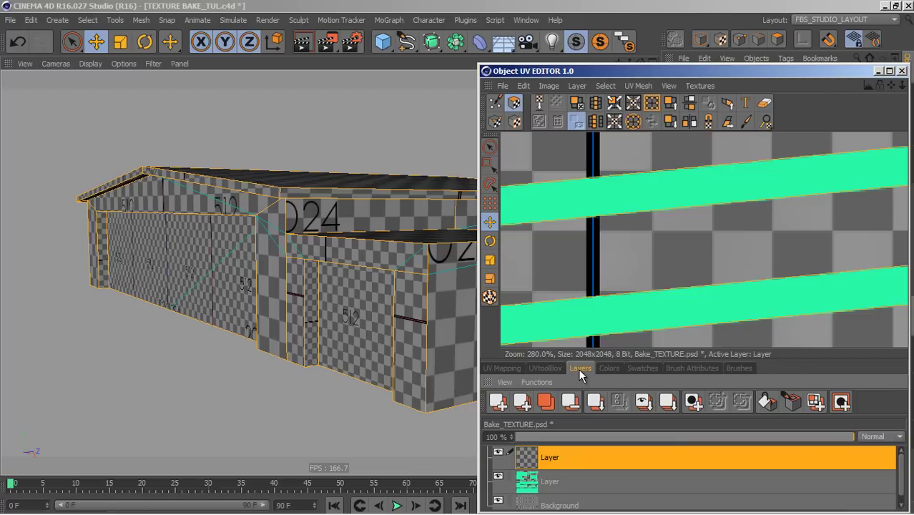
Step: Activate the Brush tool and look through its shape, profile, size, pressure and hardness settings
click(745, 121)
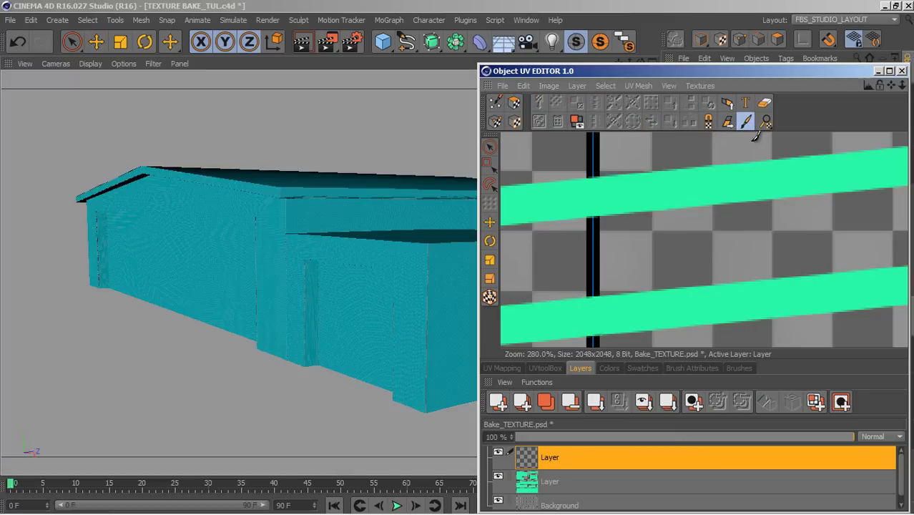
click(685, 369)
scroll(898, 478, down, 2)
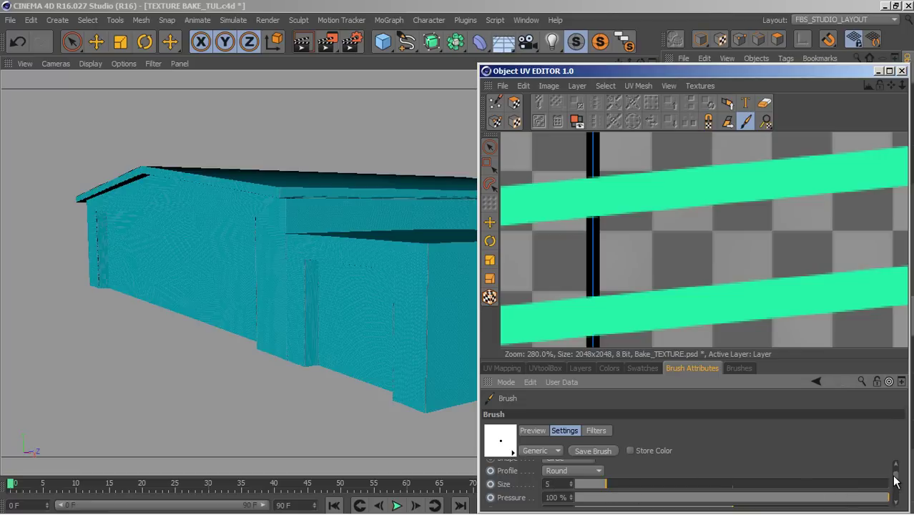
drag(897, 482, 895, 487)
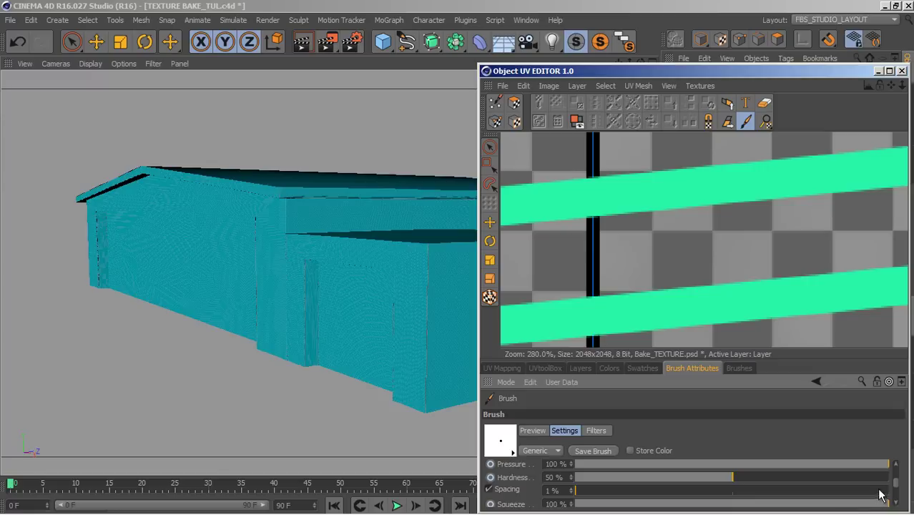
drag(896, 489, 897, 469)
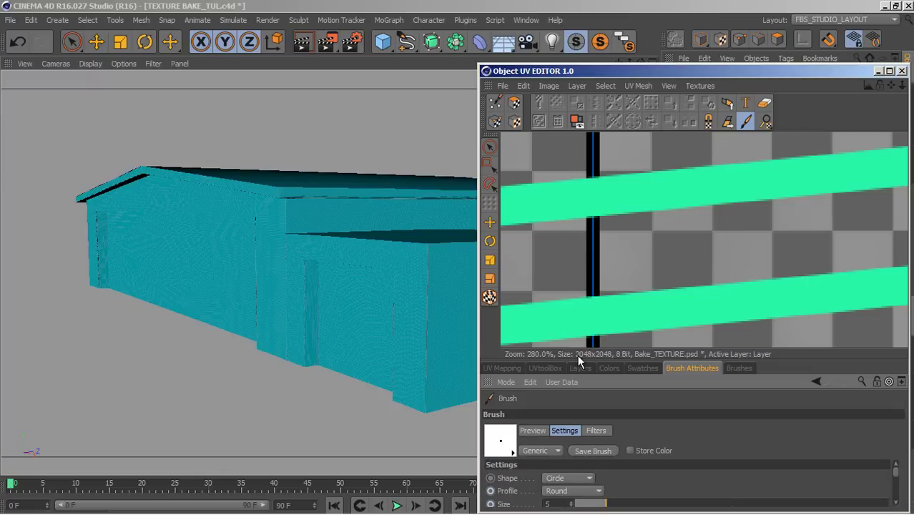
click(578, 368)
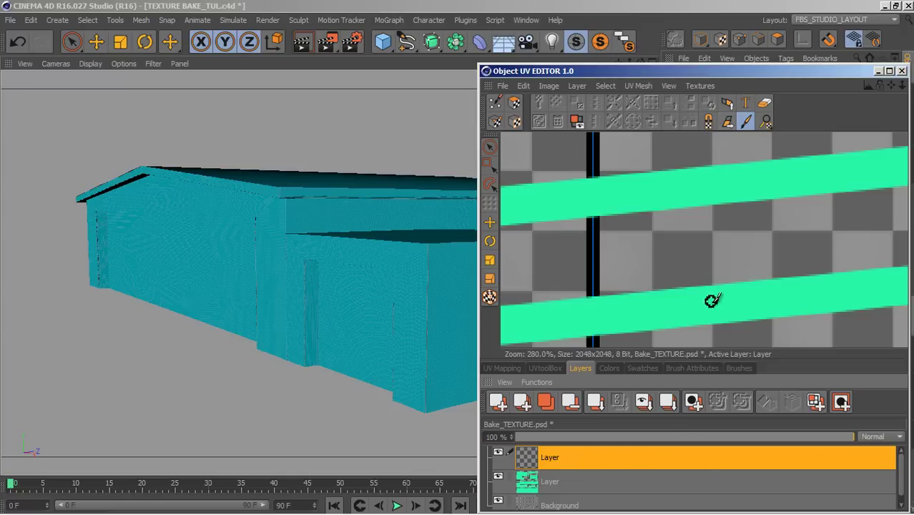
Step: Return to UV polygon mode and outline the selected polygons in red on the new layer
click(514, 104)
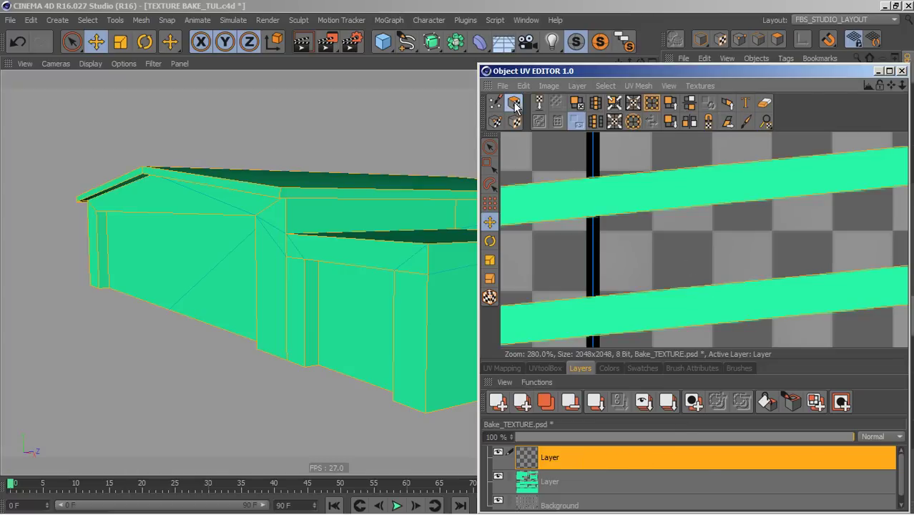
click(792, 402)
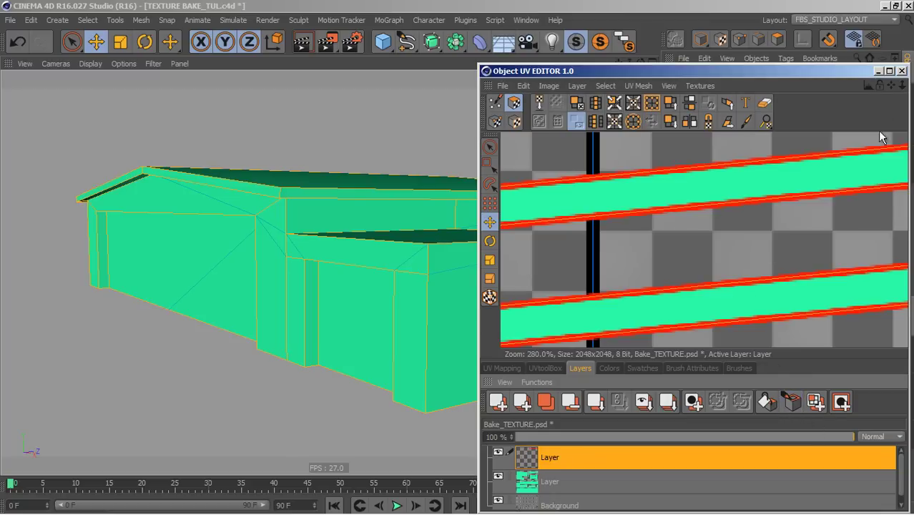
drag(902, 85, 460, 257)
scroll(460, 264, up, 5)
scroll(460, 263, down, 4)
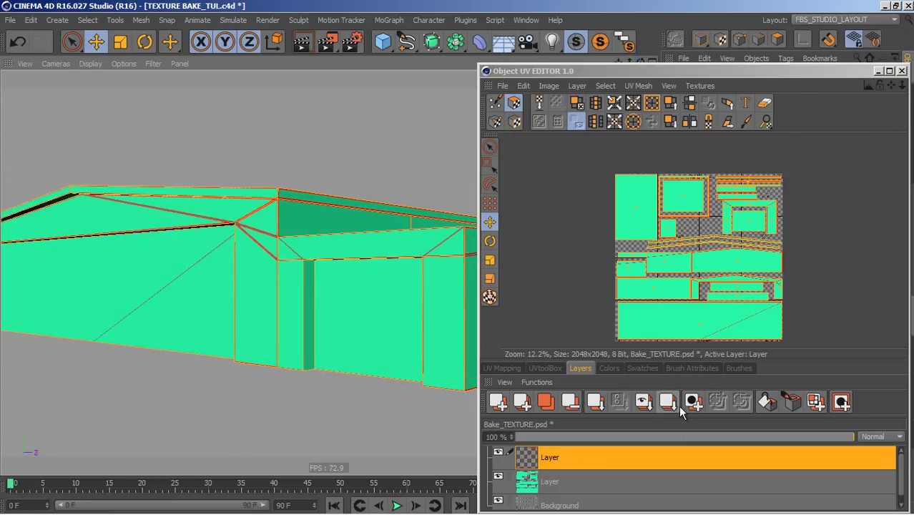
Step: Save the texture, and save it again in Photoshop (PSD) format over Bake_TEXTURE.psd on the Desktop
click(492, 85)
click(517, 190)
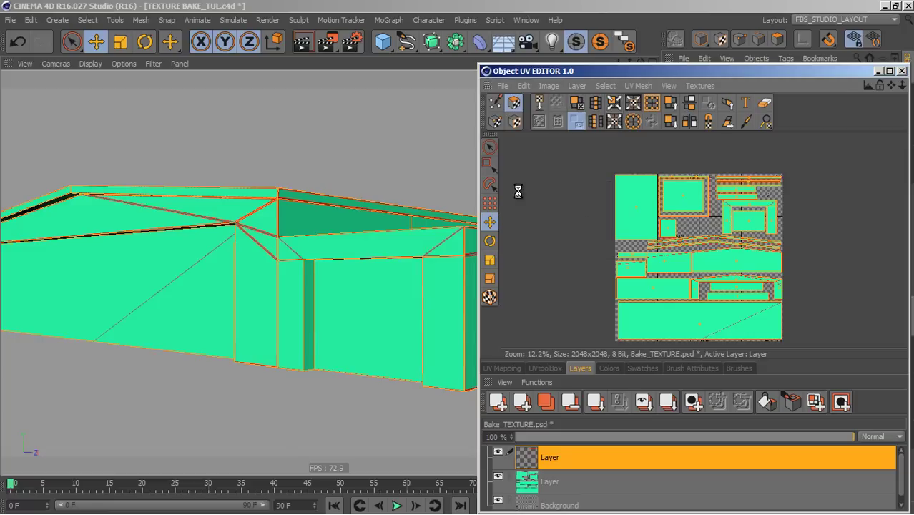
click(505, 87)
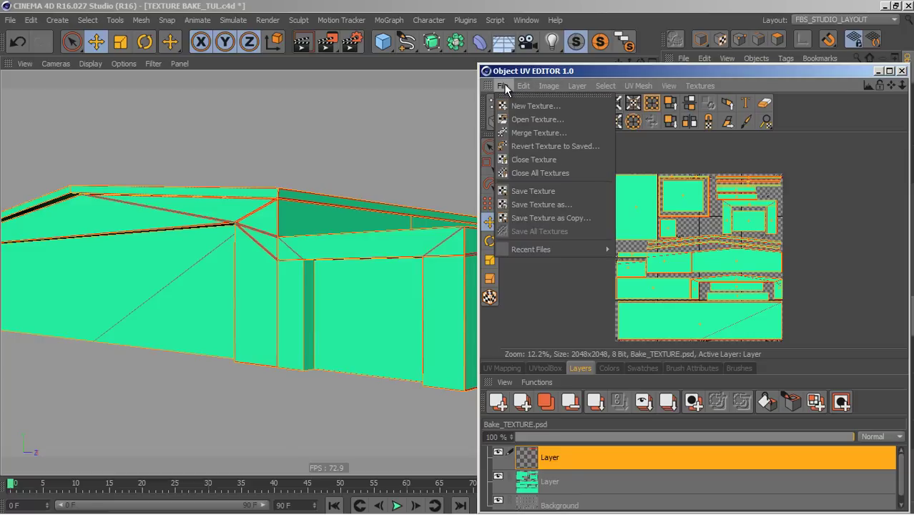
click(557, 206)
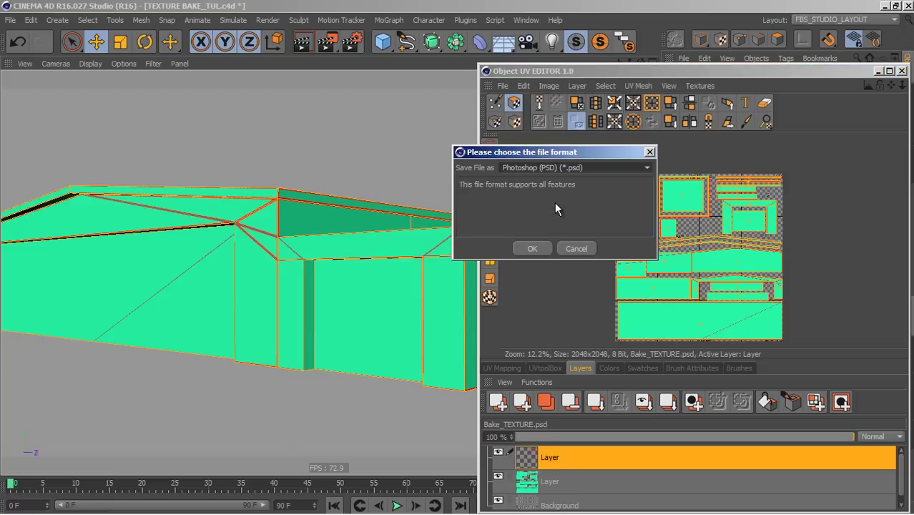
click(540, 166)
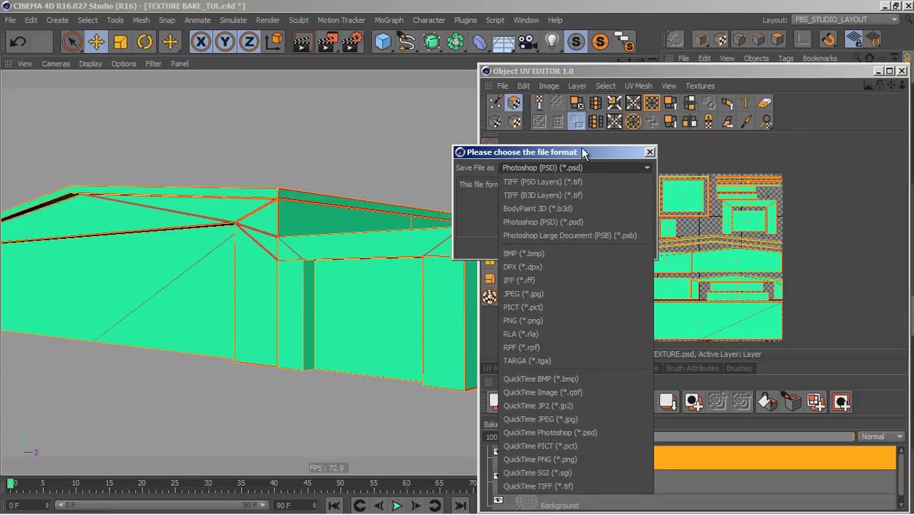
click(485, 217)
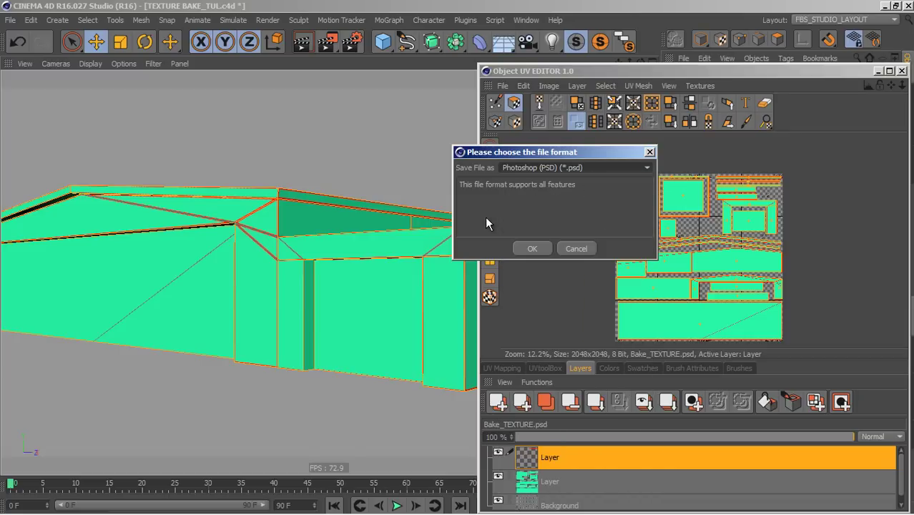
click(532, 248)
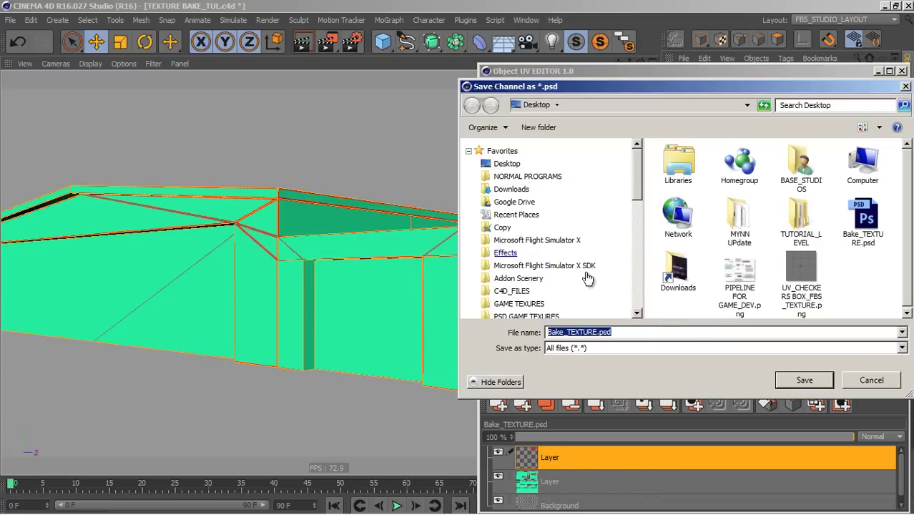
click(794, 384)
click(513, 267)
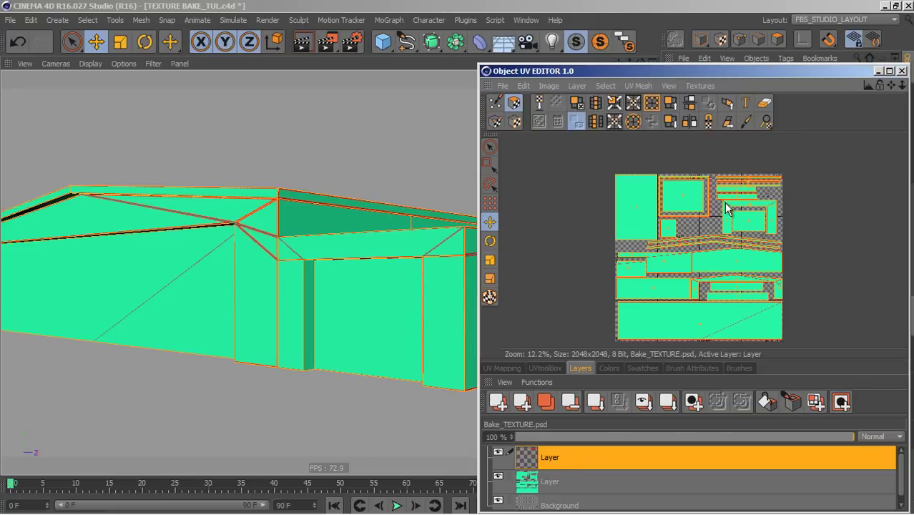
Step: Minimize the Object UV Editor window and reload the FBS_STUDIO_LAYOUT interface layout
click(878, 71)
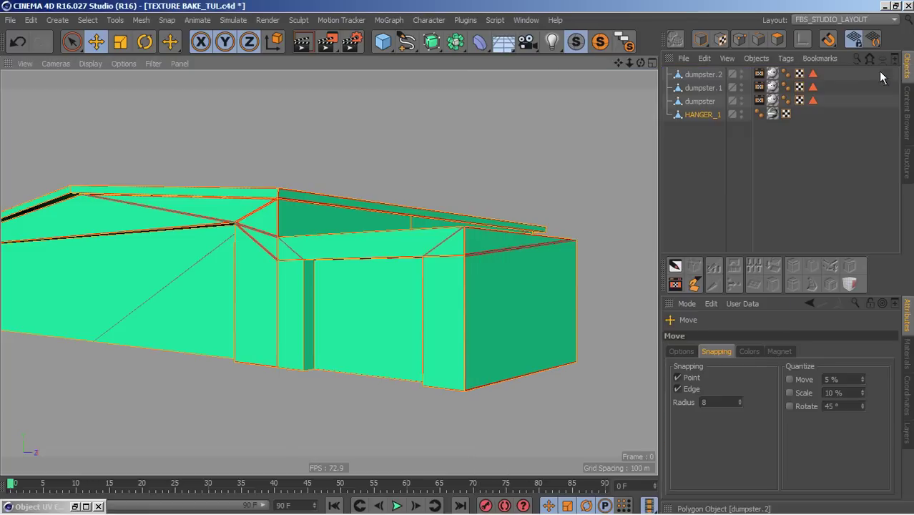
click(846, 21)
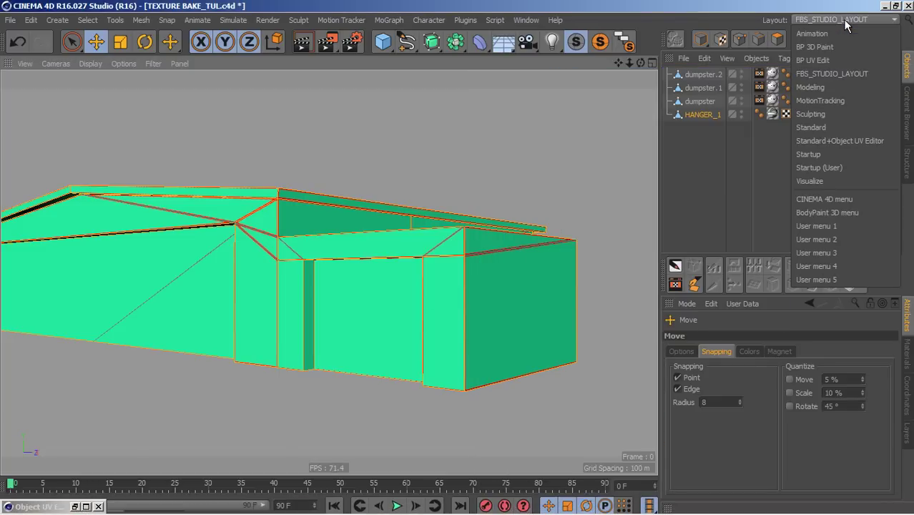
click(835, 73)
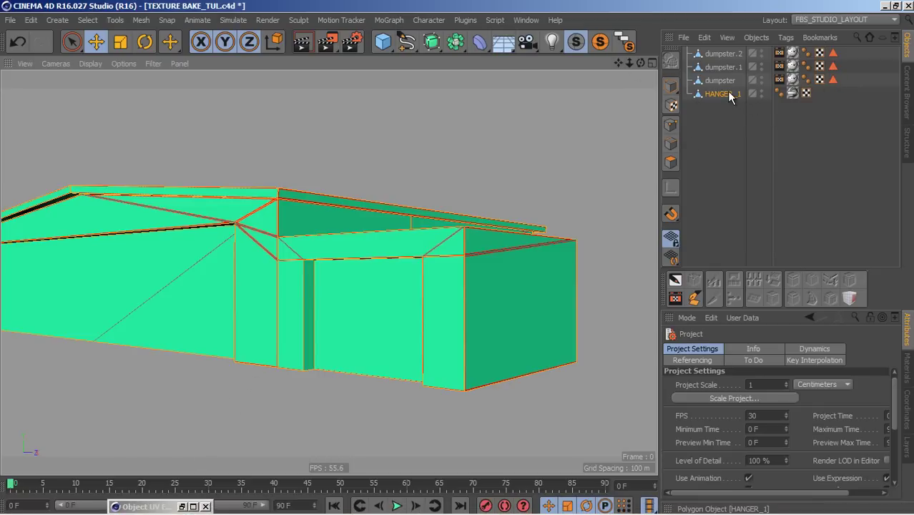
Step: Copy the dumpster's Bake Texture tag to HANGER_1 and set its output file to HANGER_AO on the Desktop
ctrl+drag(779, 80, 779, 93)
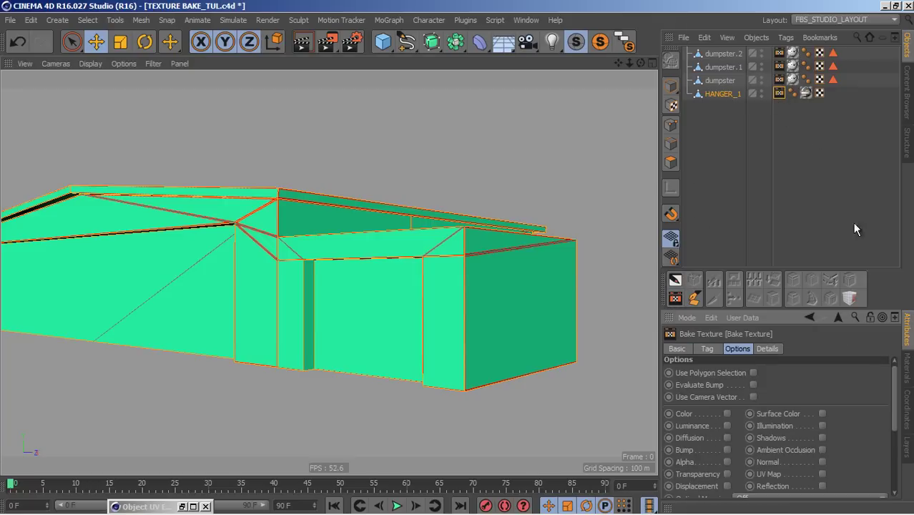
click(707, 350)
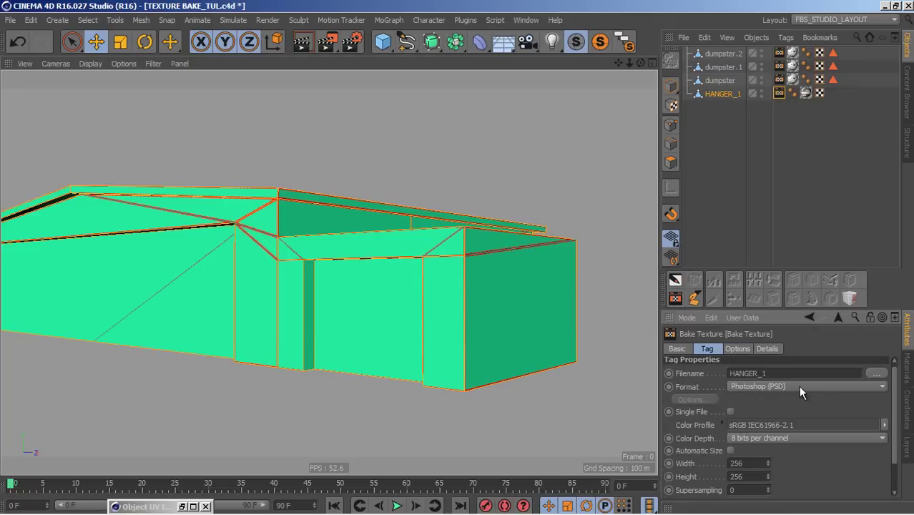
click(875, 372)
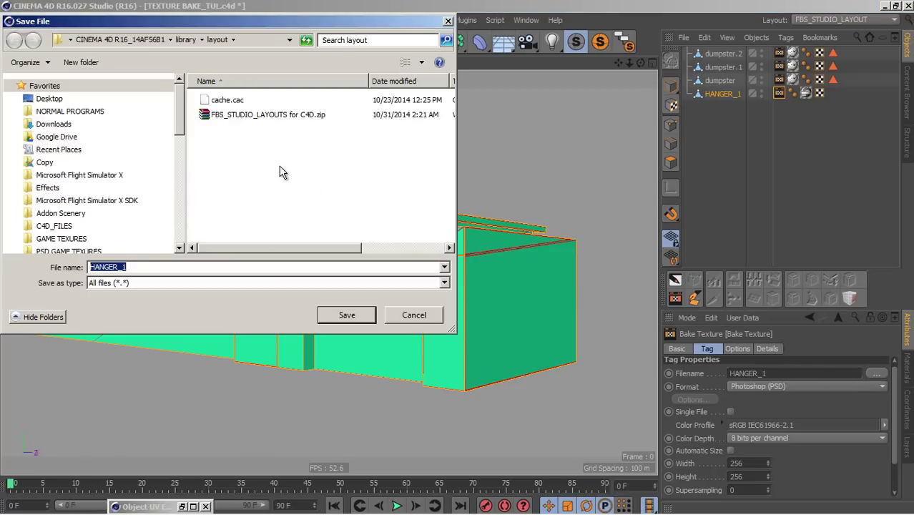
click(47, 102)
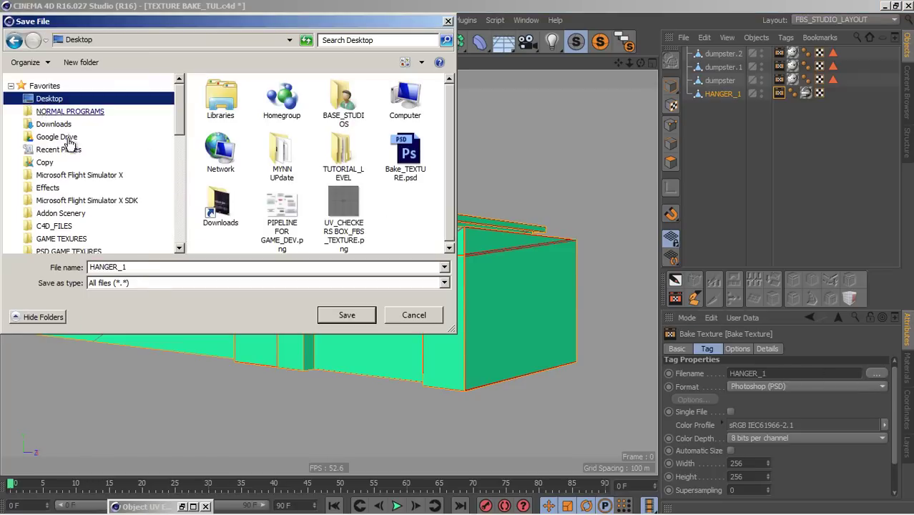
click(127, 266)
click(133, 267)
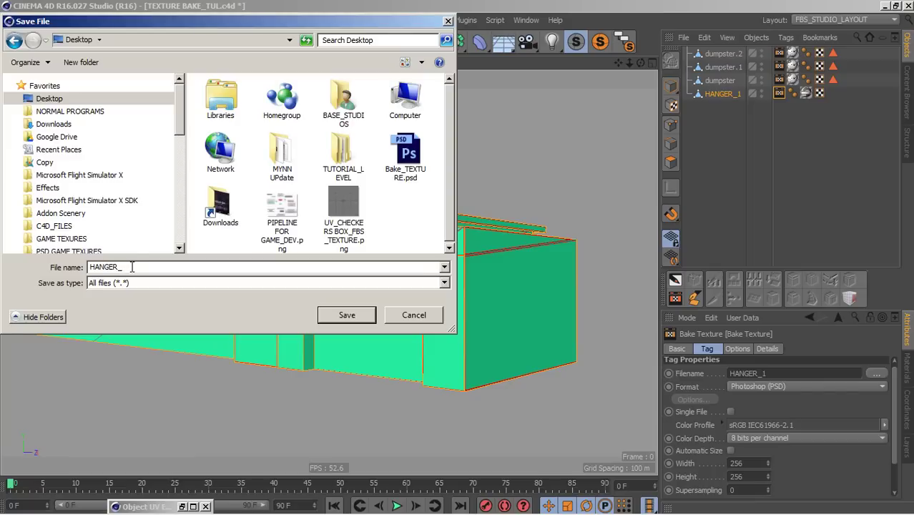
text(AO)
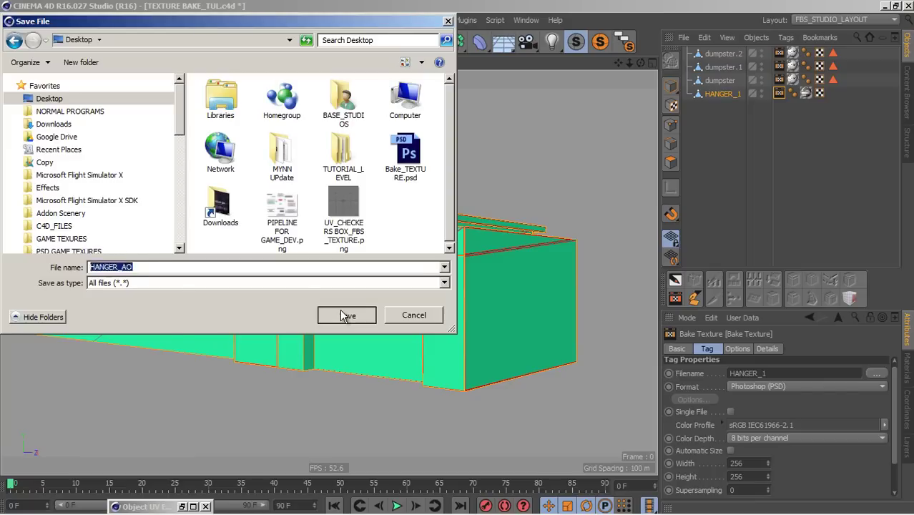
click(343, 315)
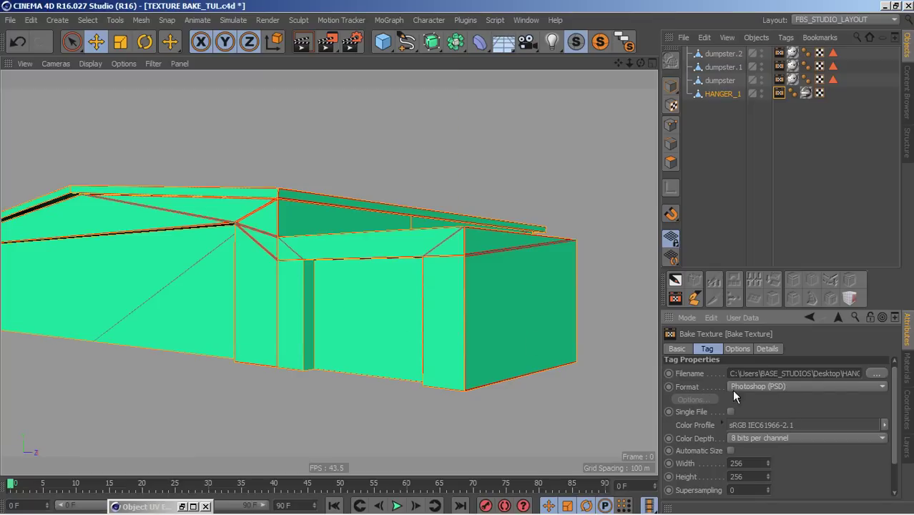
Step: Set the bake output format to PNG and leave Interlaced off in its export settings
click(758, 388)
click(764, 135)
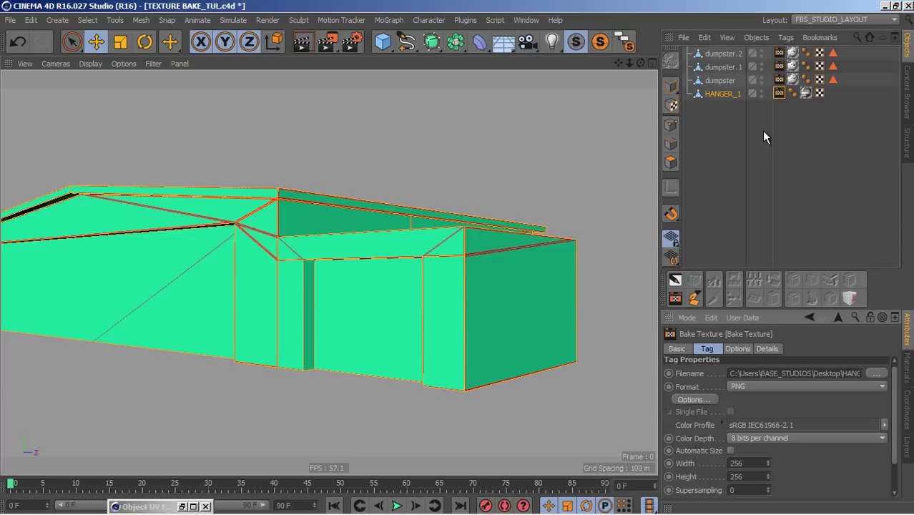
click(691, 400)
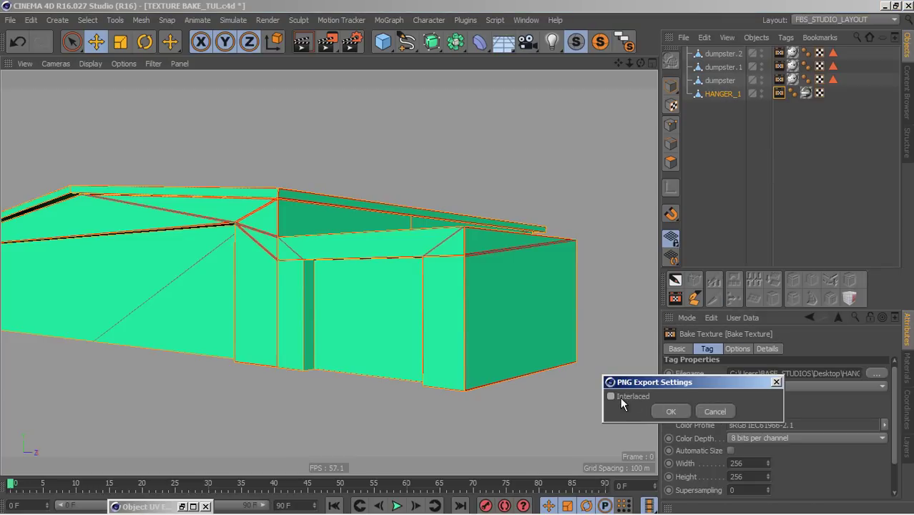
click(671, 413)
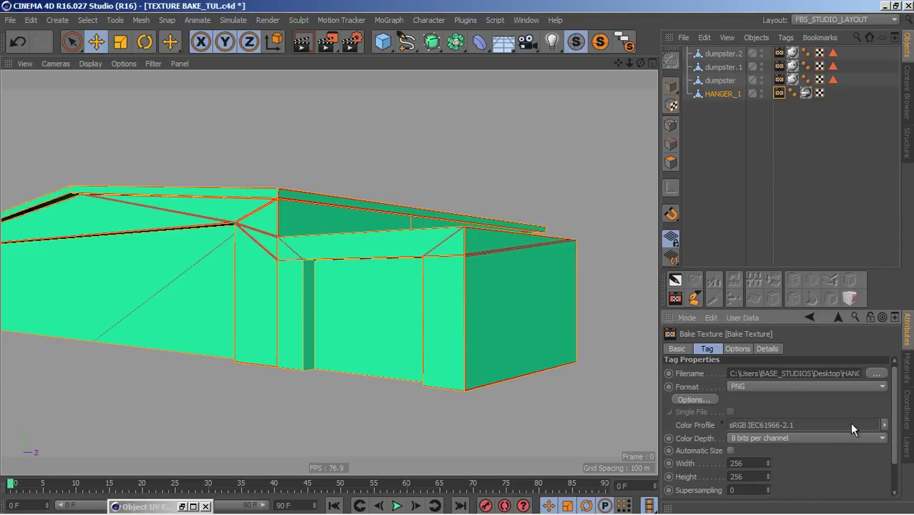
Step: Set the bake size to 2048 by 2048 with supersampling 1 and pixel border 2, and enable Continue UVs
scroll(893, 405, down, 3)
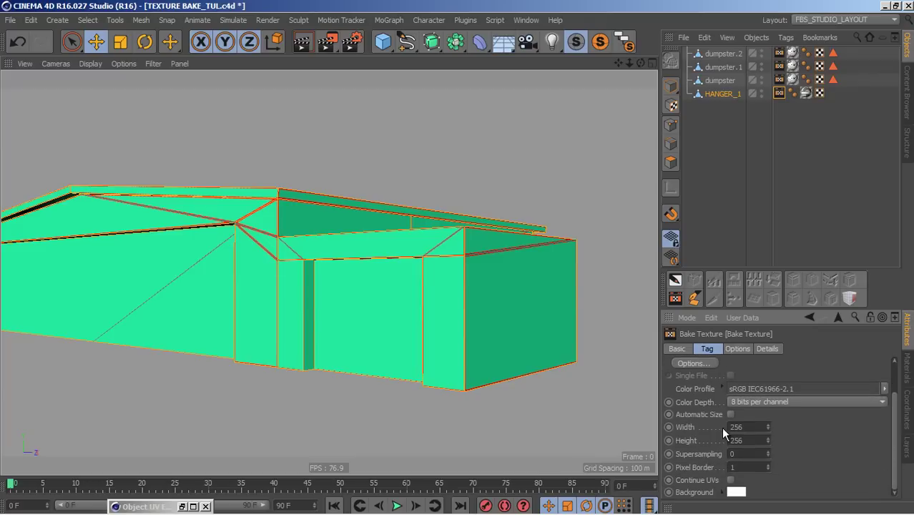
drag(749, 426, 721, 426)
text(48)
key(Tab)
text(2048)
click(768, 465)
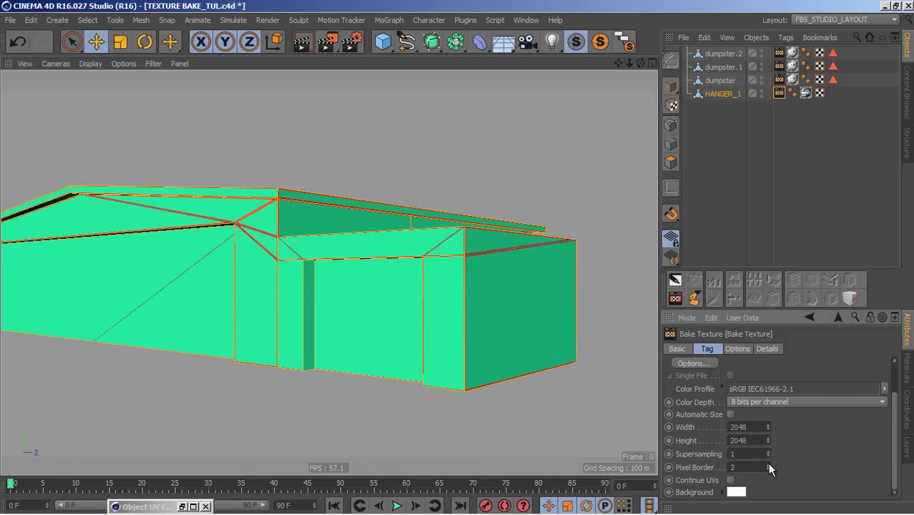
click(730, 480)
Step: Enable Ambient Occlusion as the map to bake in HANGER_1's Bake Texture options
click(737, 349)
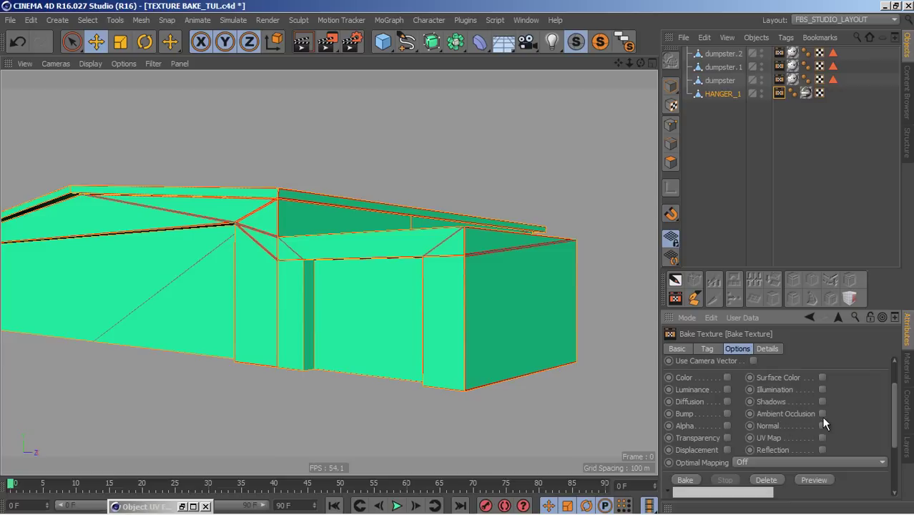
click(823, 413)
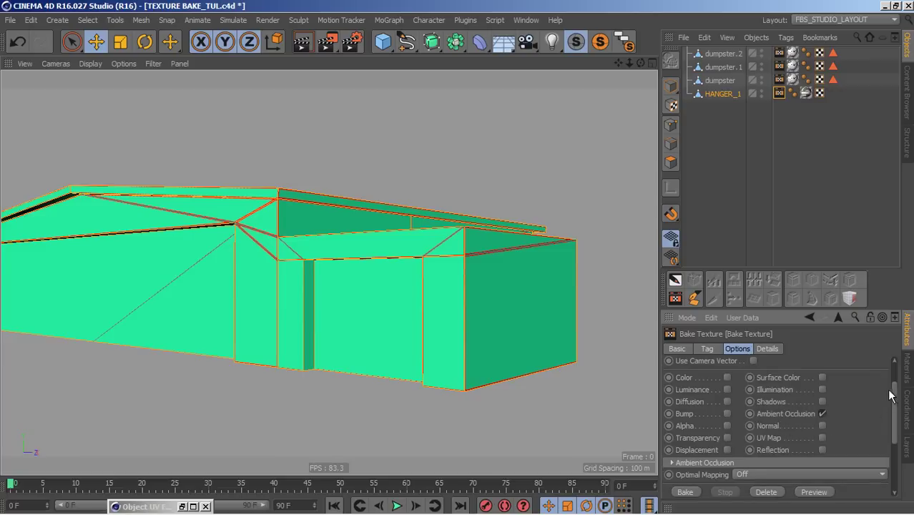
drag(893, 393, 894, 433)
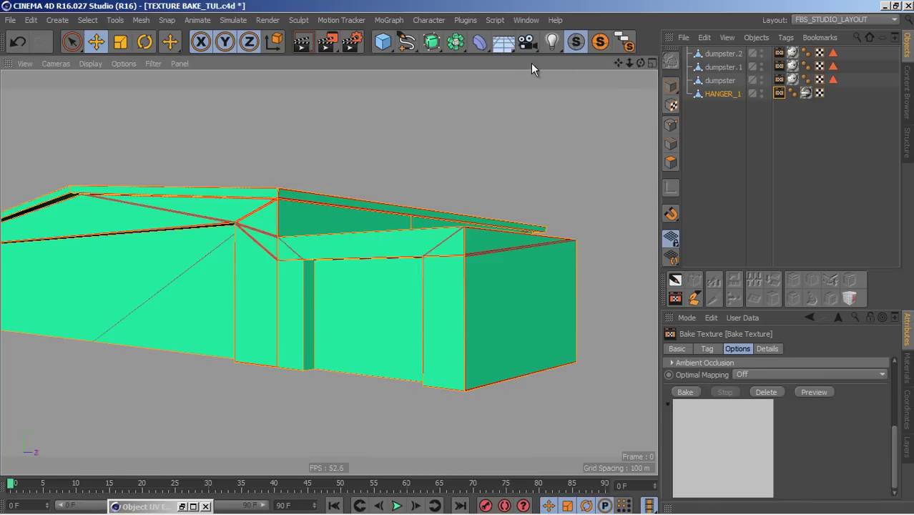
Step: Add a Plane primitive to the scene as a ground surface for the hangar
drag(629, 64, 461, 266)
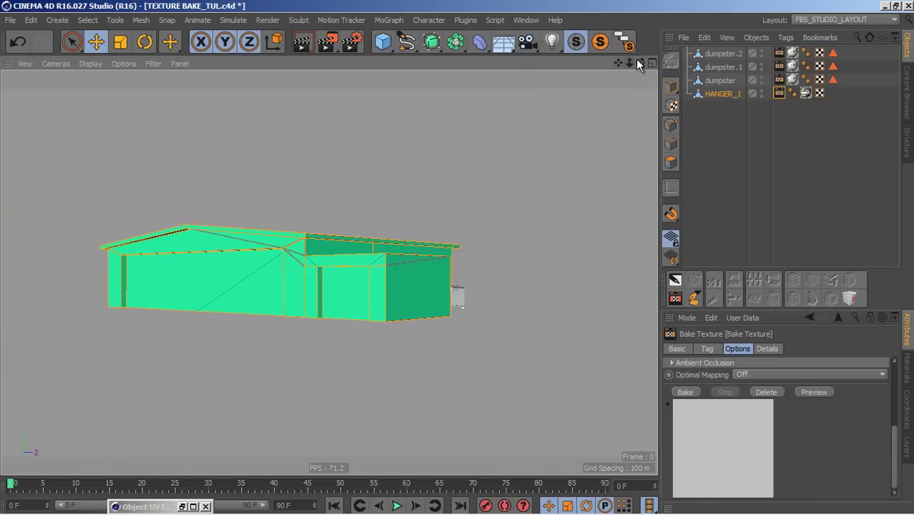
drag(640, 64, 461, 259)
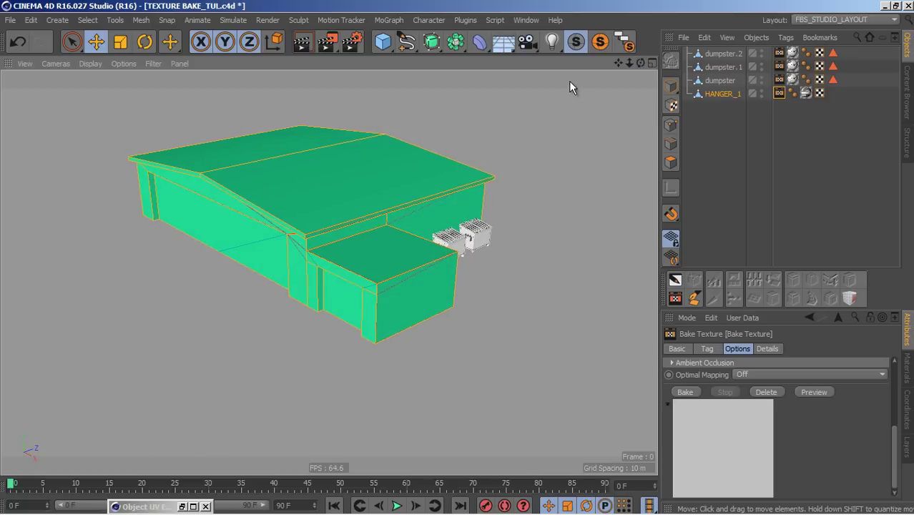
click(94, 20)
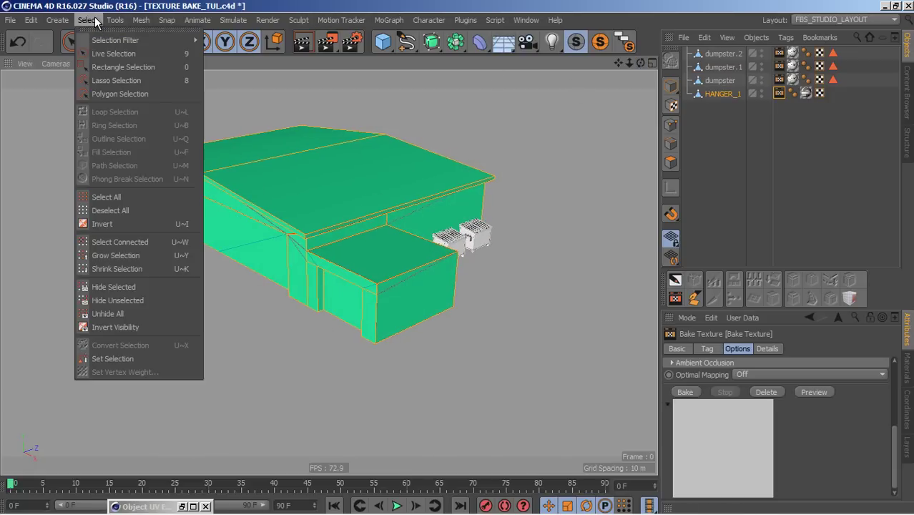
mouse_move(61, 21)
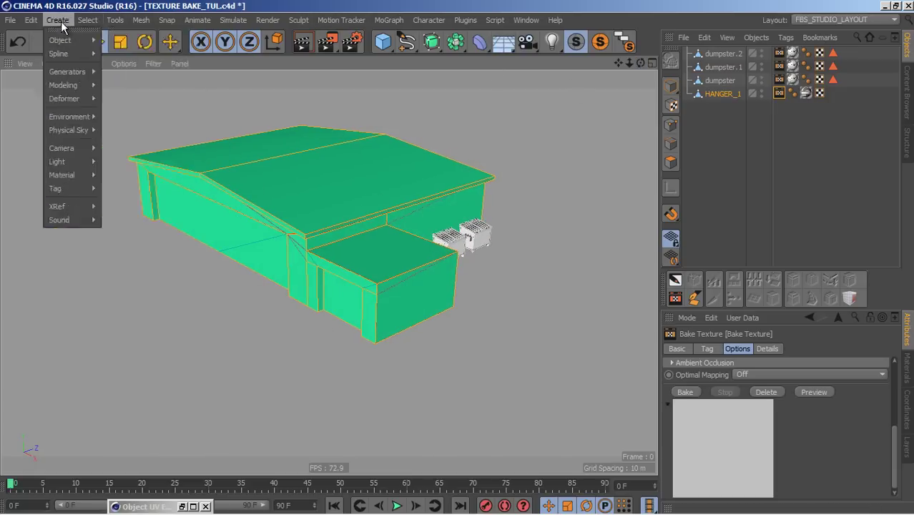
mouse_move(66, 42)
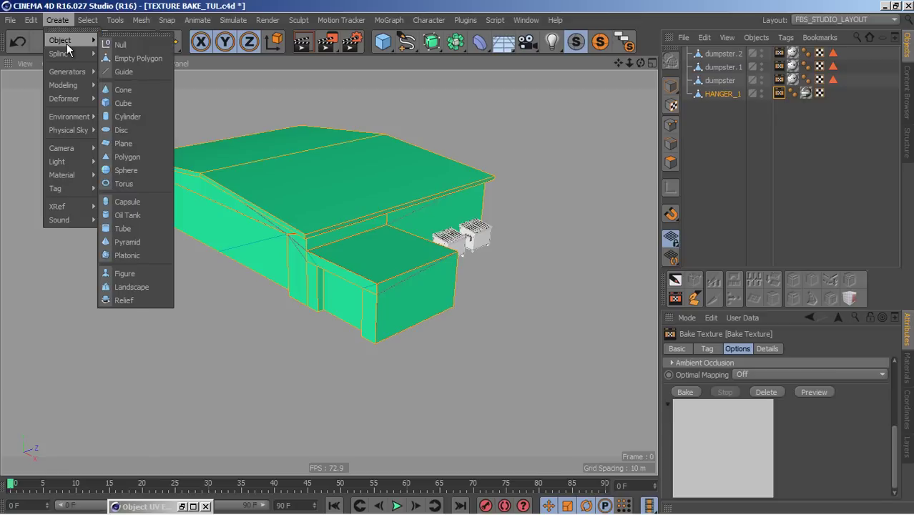
click(151, 143)
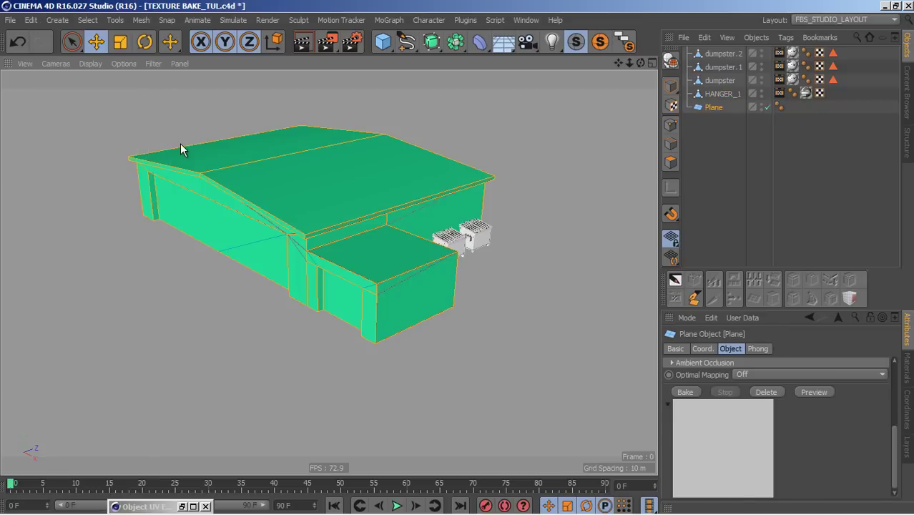
click(382, 45)
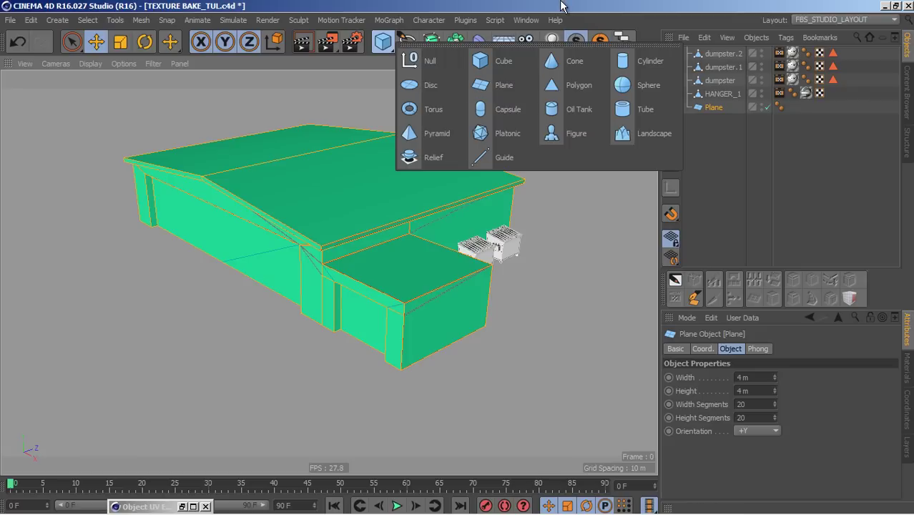
Step: In model mode, scale the plane up uniformly until it extends well beyond the hangar and dumpsters
click(120, 43)
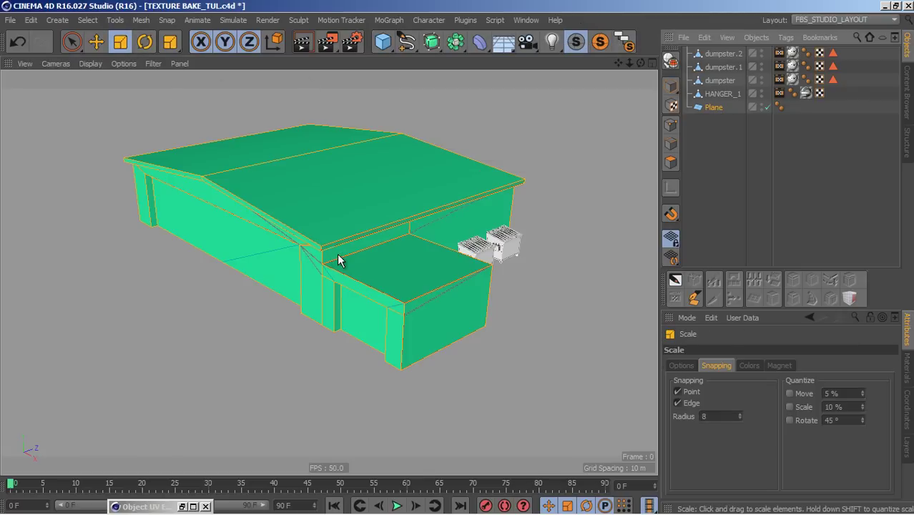
click(18, 41)
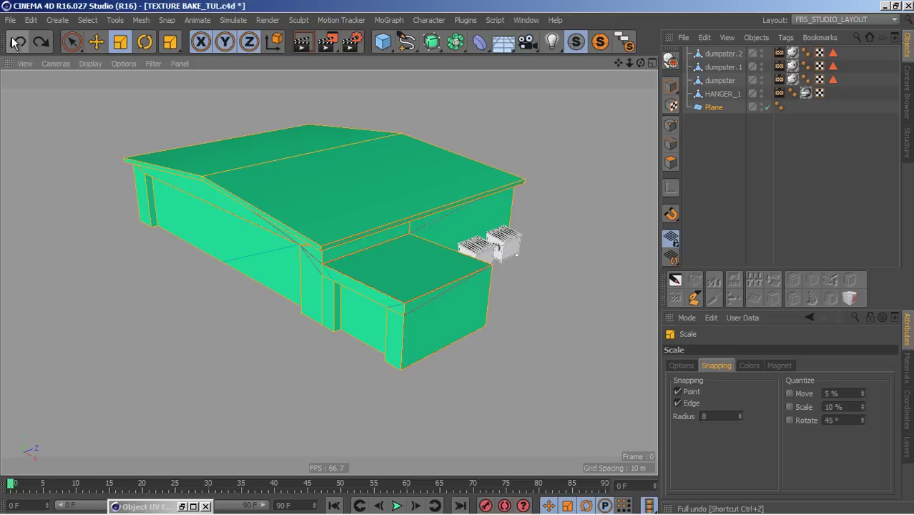
click(670, 87)
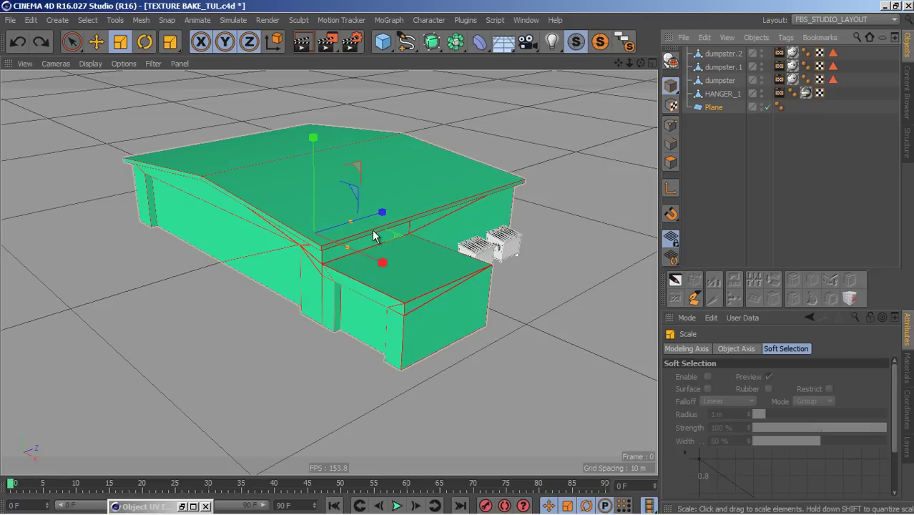
drag(370, 236, 451, 251)
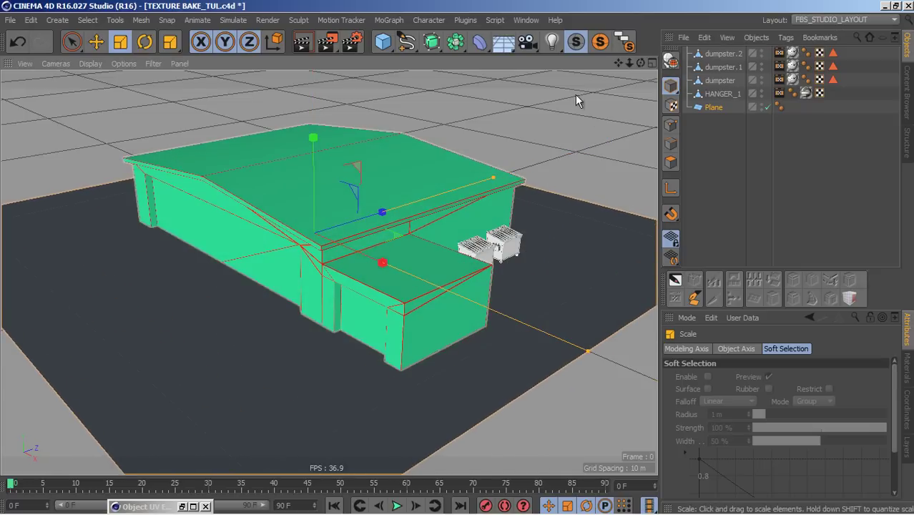
drag(641, 63, 620, 182)
drag(638, 60, 459, 262)
scroll(459, 261, up, 5)
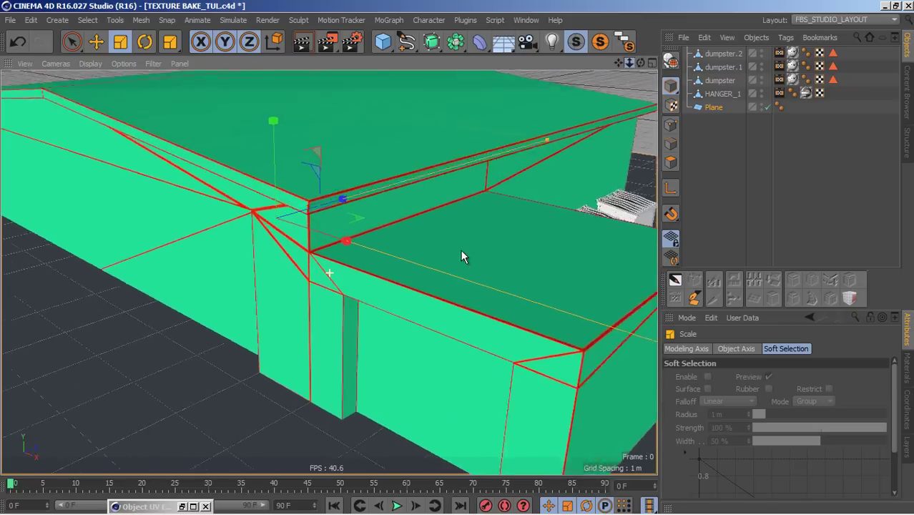
scroll(459, 261, down, 6)
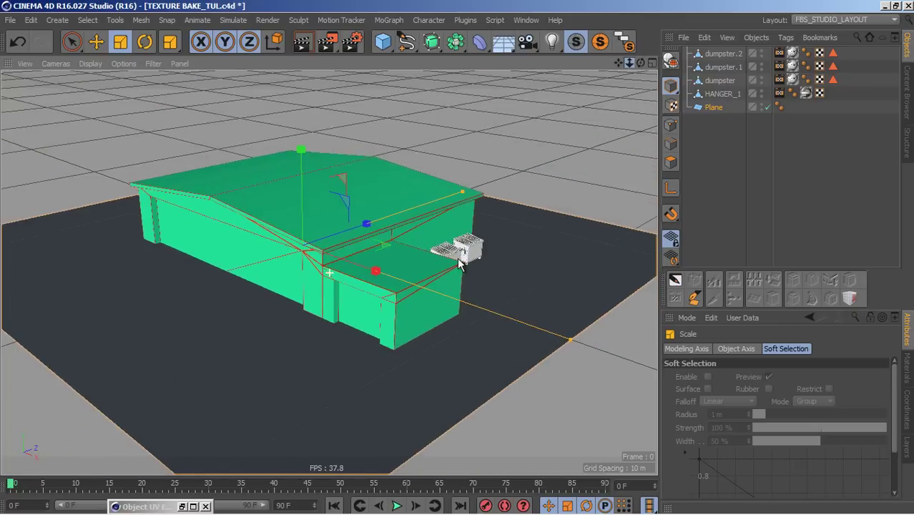
scroll(459, 261, up, 2)
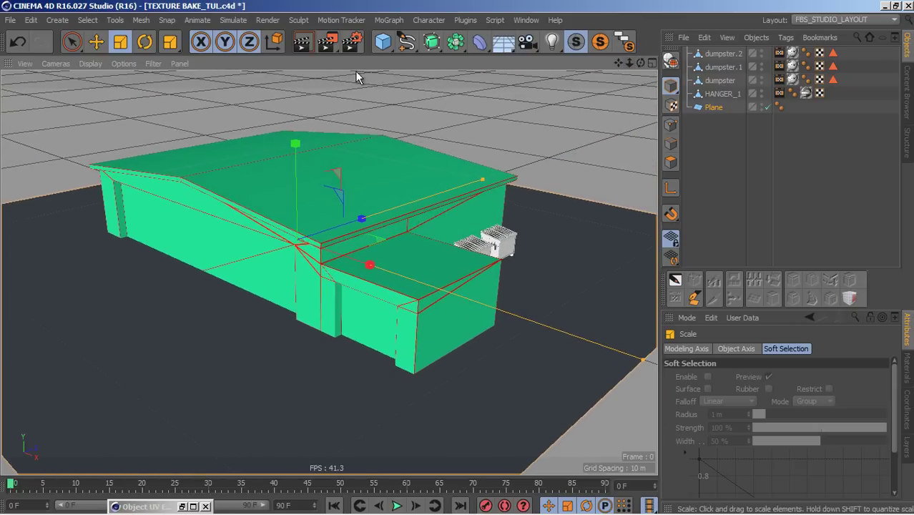
Step: Remove the existing Ambient Occlusion effect from the render settings and add a fresh one
click(351, 42)
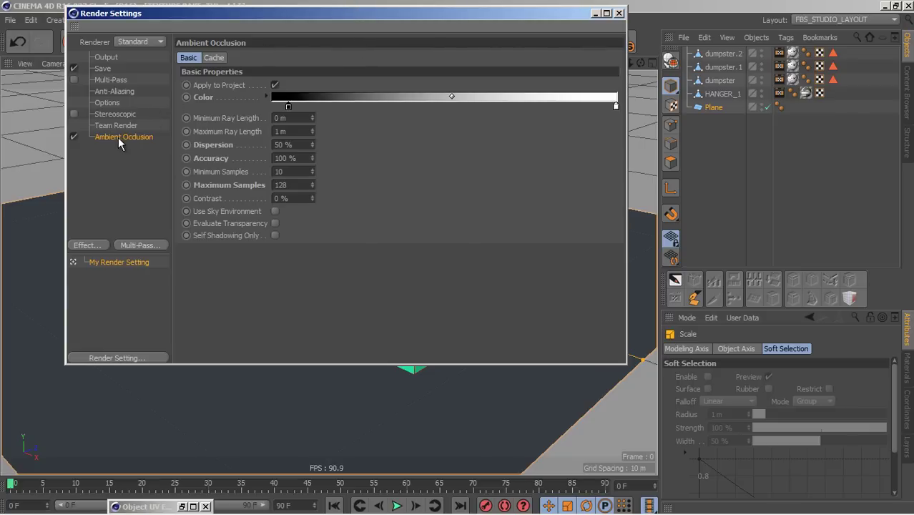
key(Delete)
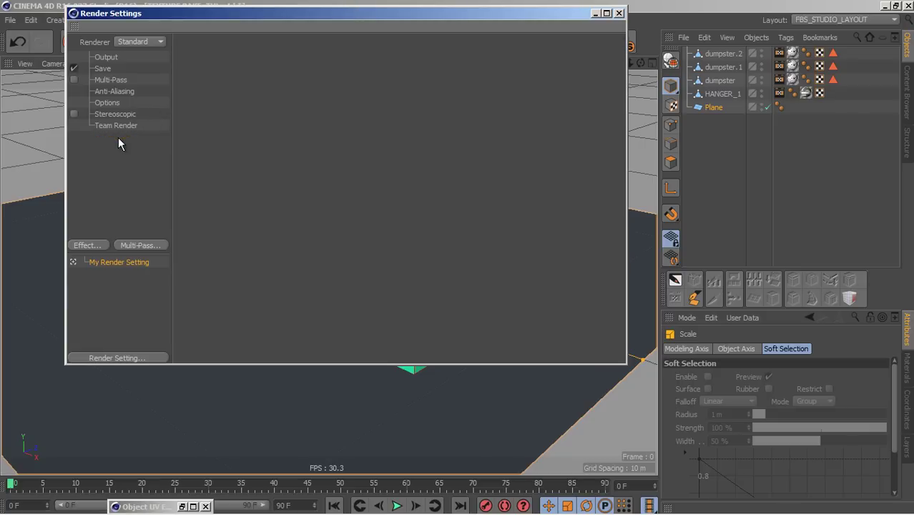
click(87, 246)
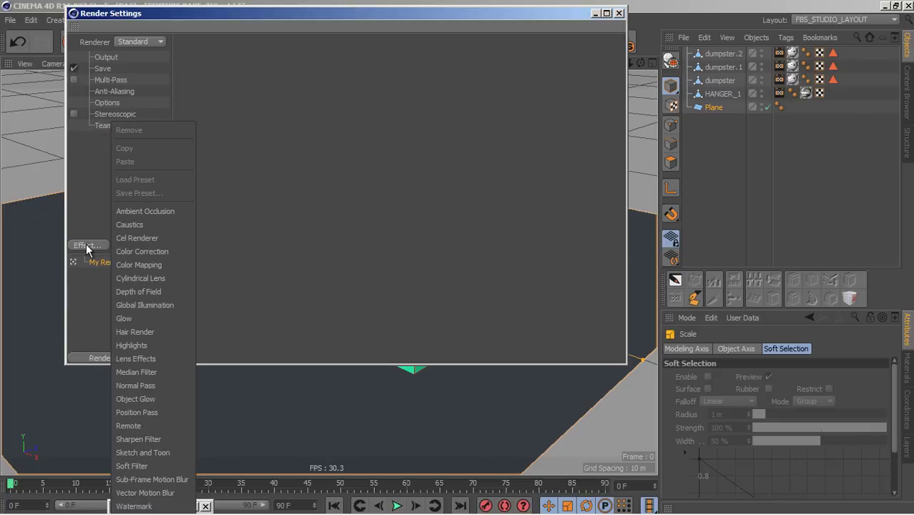
click(128, 213)
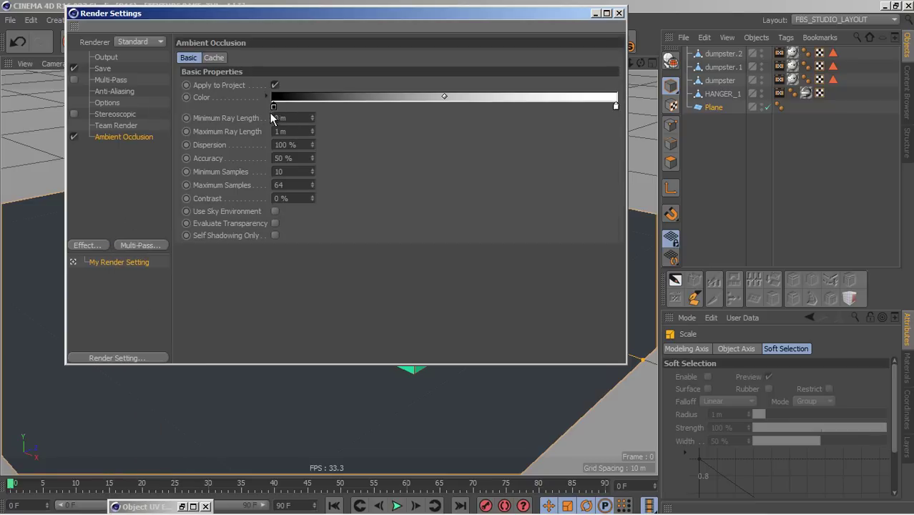
Step: Shift the Ambient Occlusion gradient's black knot slightly inward and set dispersion 55%, accuracy 100% and maximum samples 128
drag(272, 108, 287, 108)
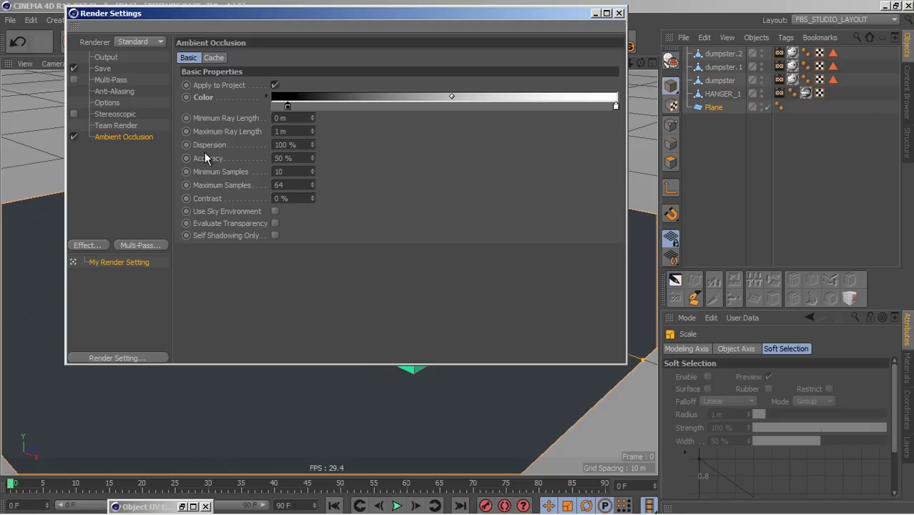
drag(290, 144, 274, 148)
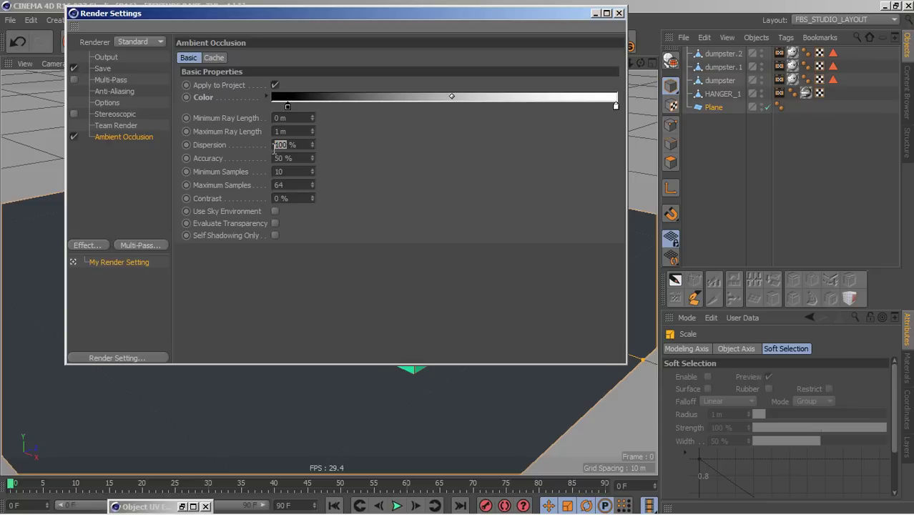
text(55)
drag(284, 156, 272, 158)
text(100)
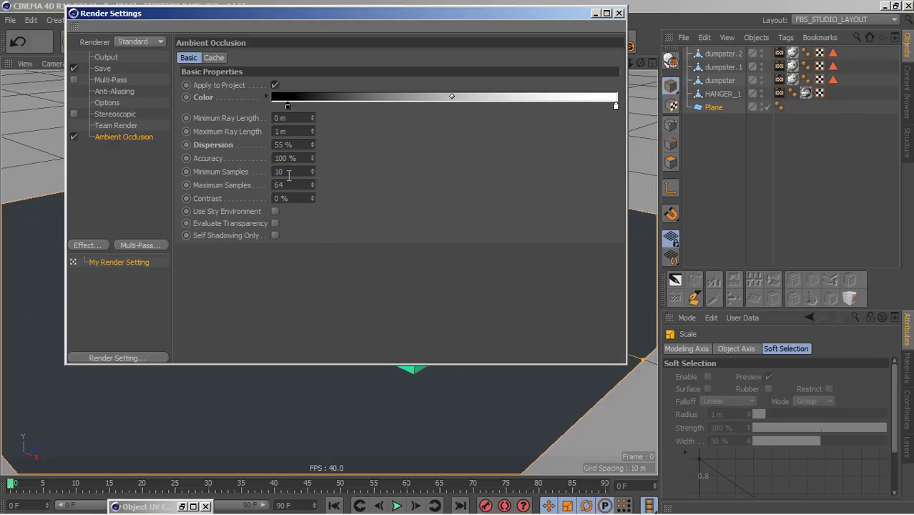
drag(284, 185, 266, 185)
text(128)
key(Return)
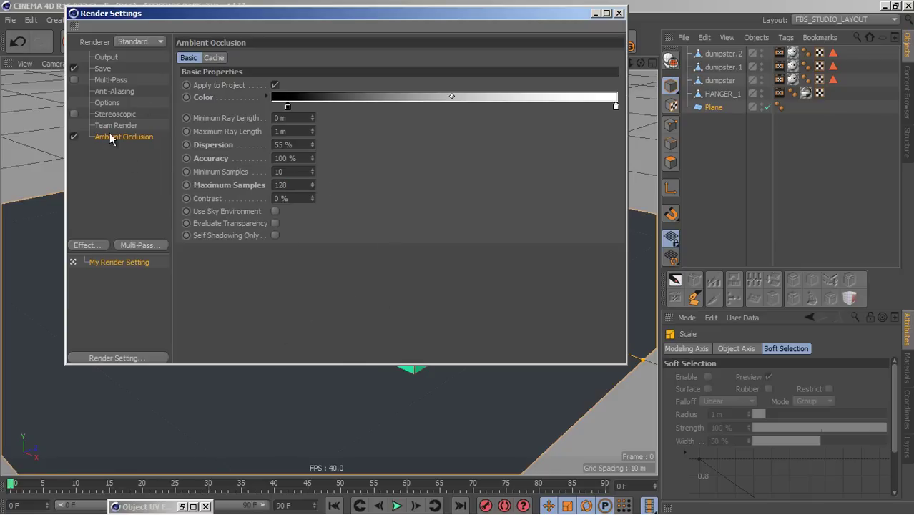
Step: Set the render anti-aliasing to Best and close the render settings
click(104, 92)
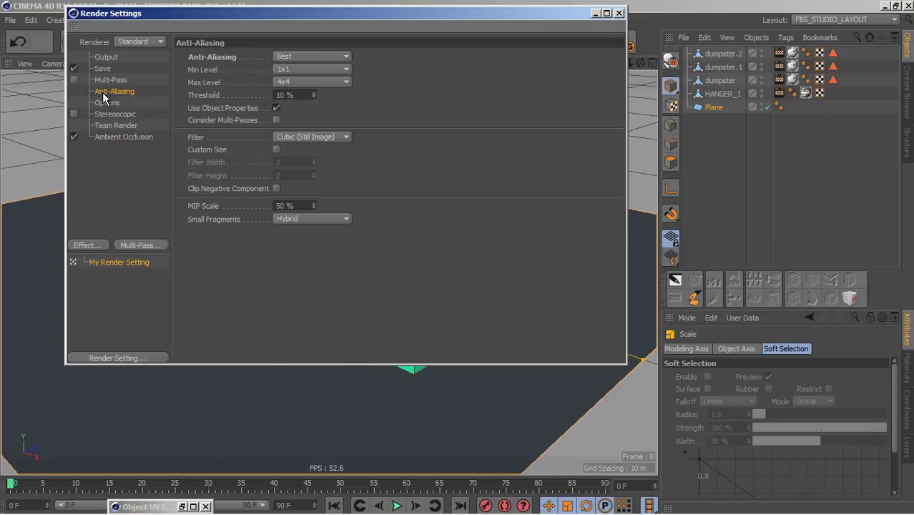
click(292, 56)
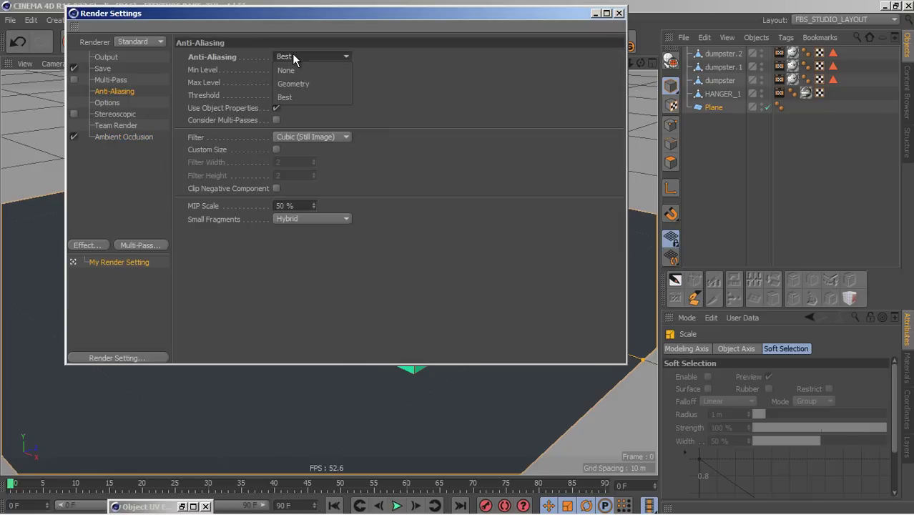
click(289, 96)
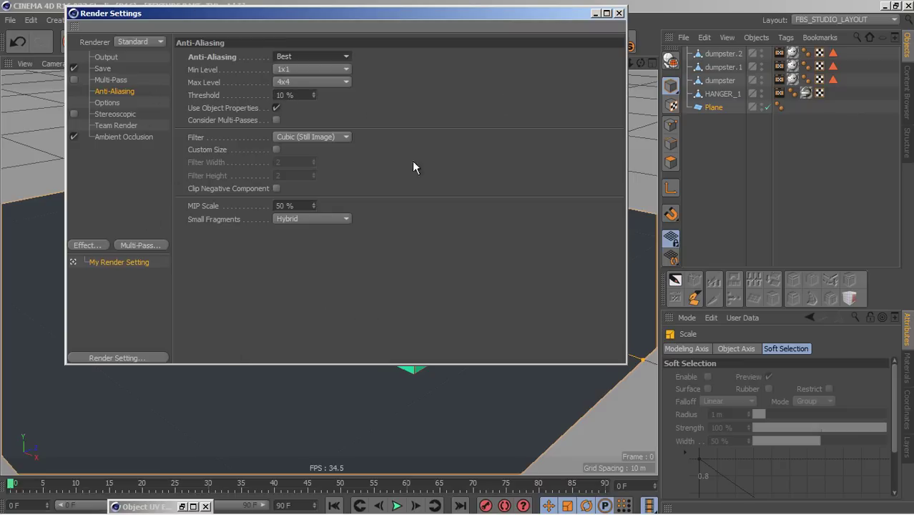
click(620, 13)
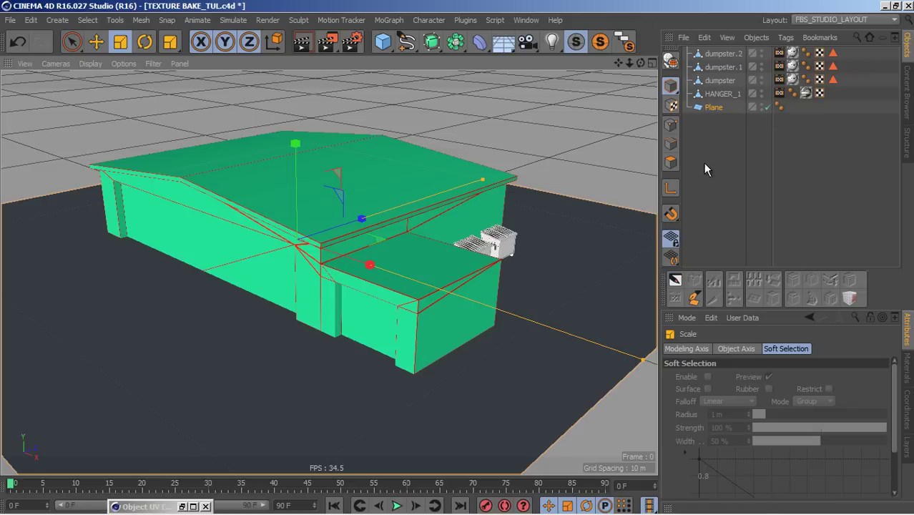
Step: Bake the ambient occlusion texture of HANGER_1 from its Bake Texture tag's options
click(722, 95)
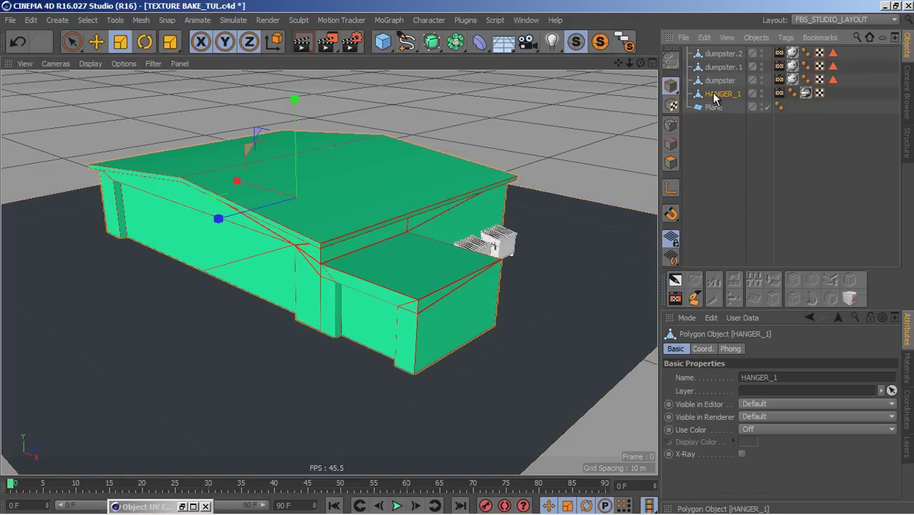
click(779, 94)
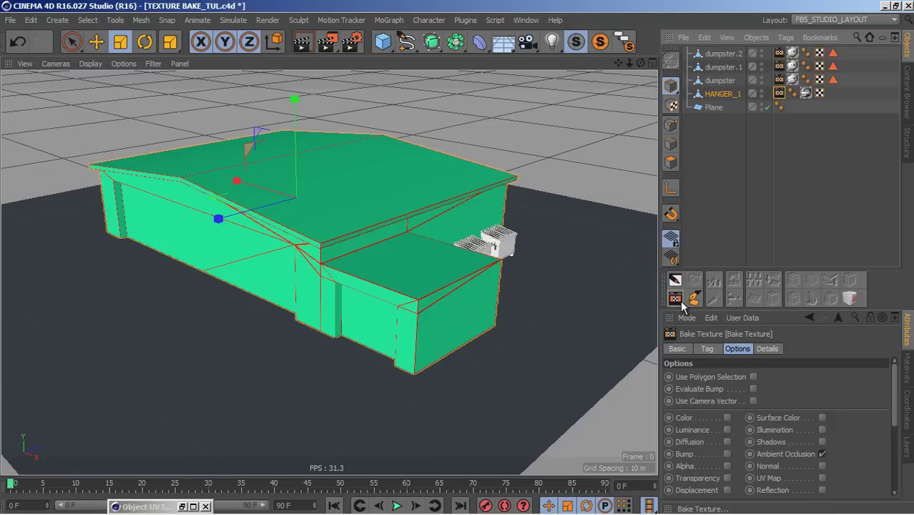
click(756, 38)
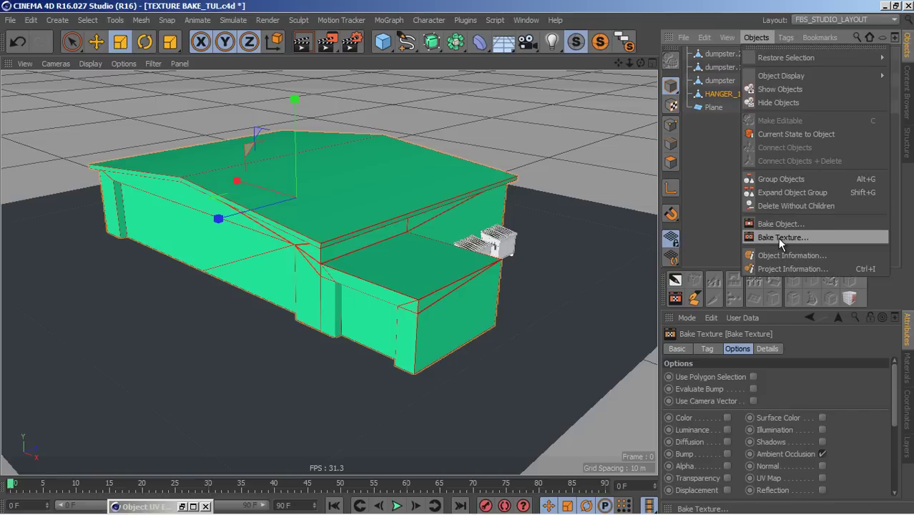
click(704, 37)
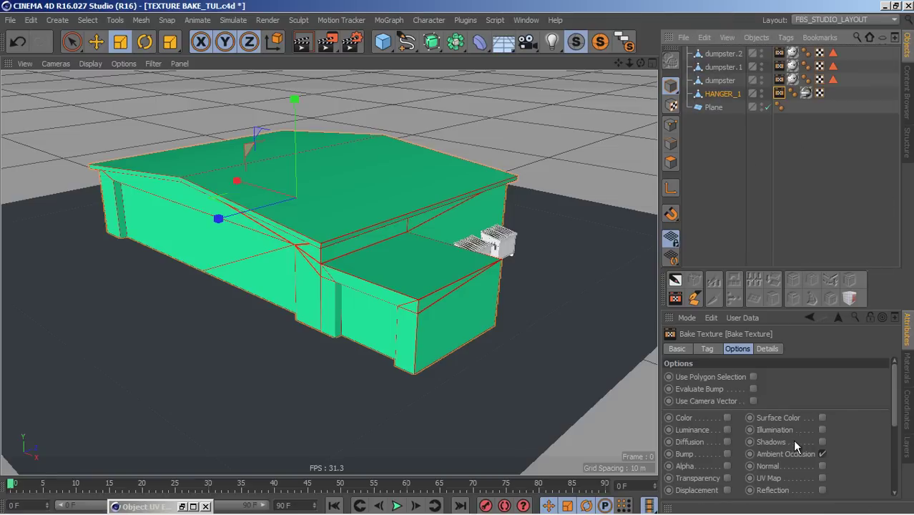
drag(894, 383, 891, 449)
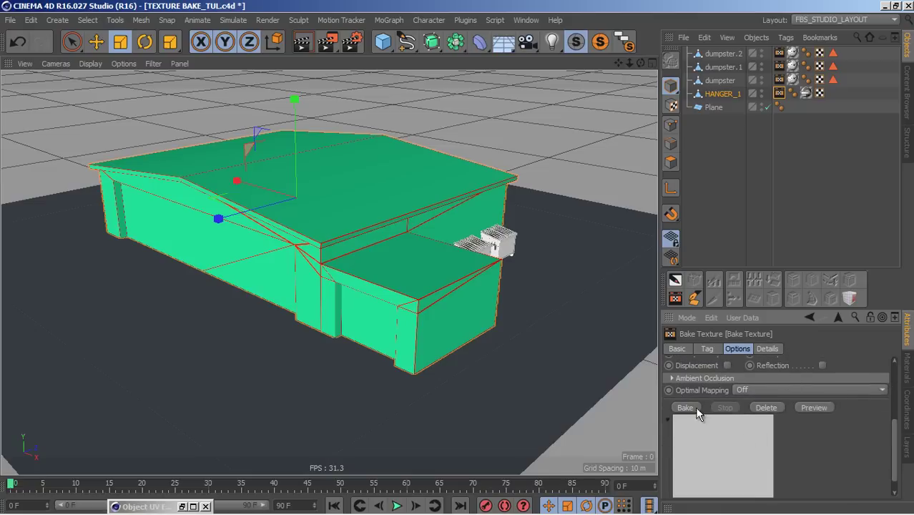
drag(895, 444, 895, 452)
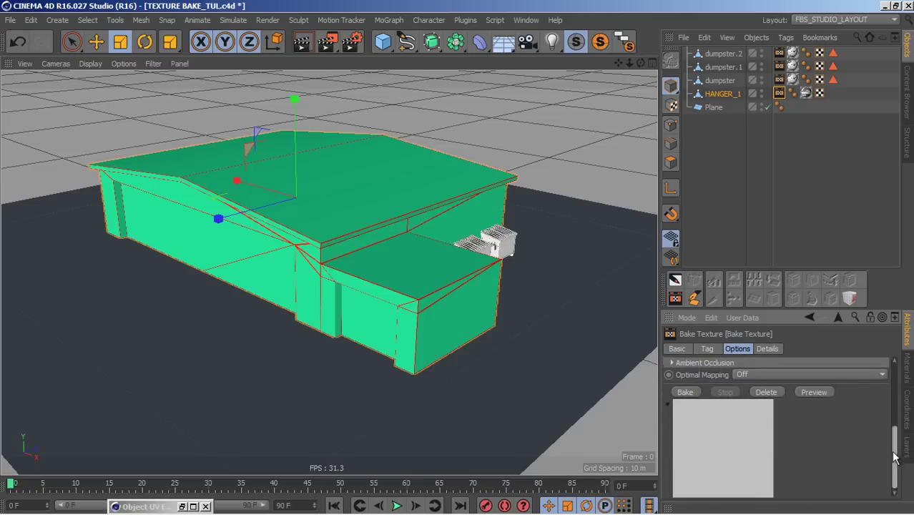
click(686, 389)
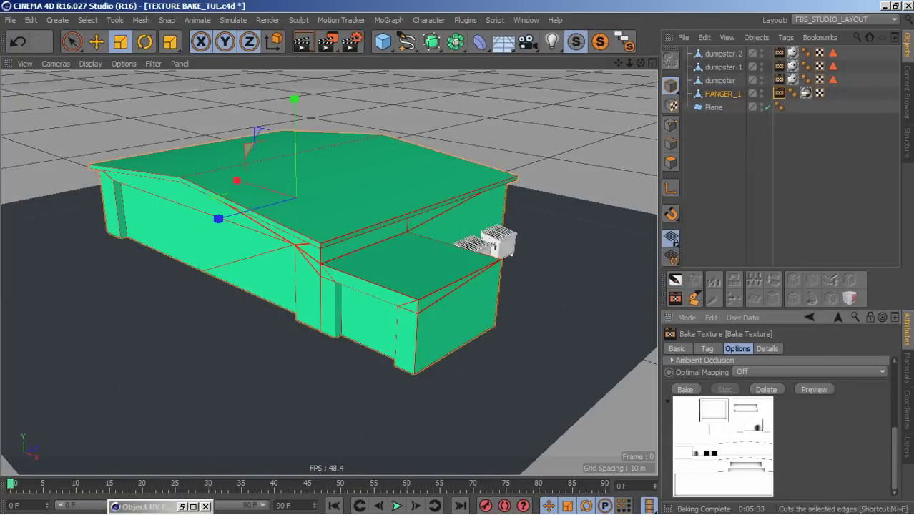
Step: Open the baked texture preview in its own window, enlarge it to examine the ambient occlusion shading, and minimise it
right_click(725, 416)
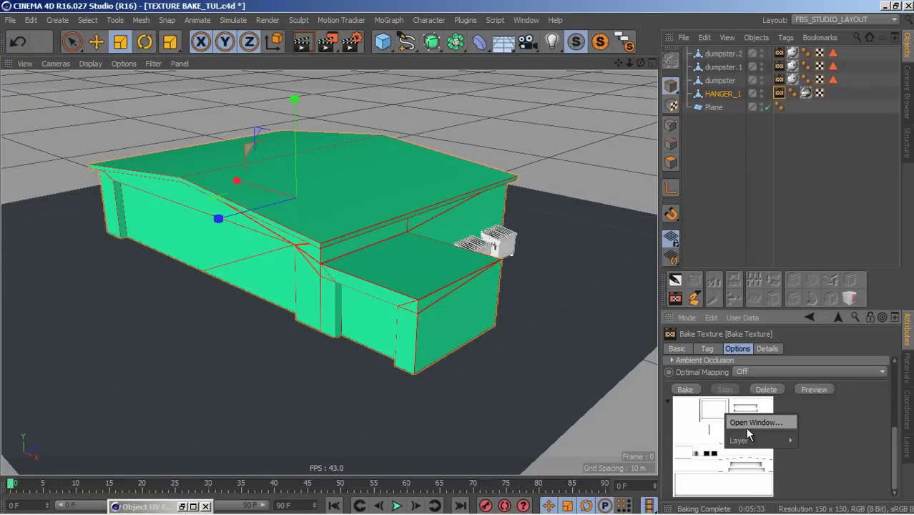
click(708, 418)
right_click(707, 416)
click(737, 423)
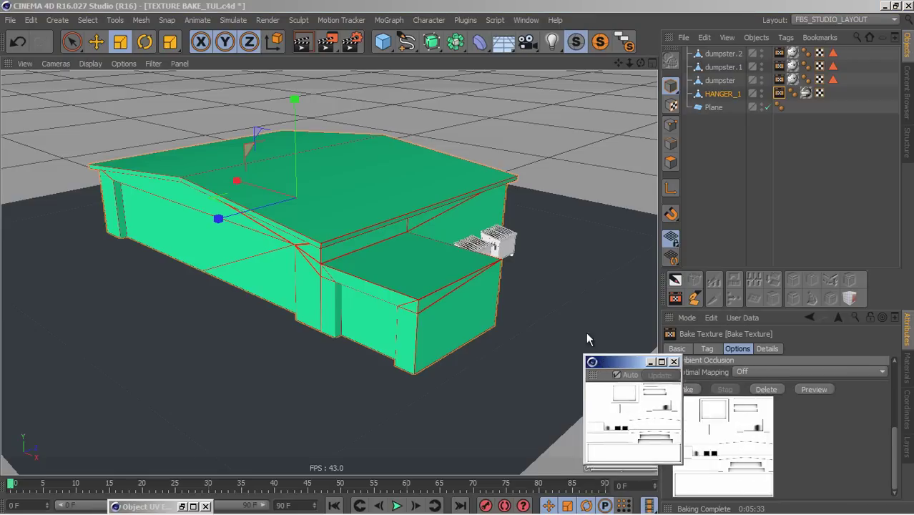
drag(481, 119, 393, 119)
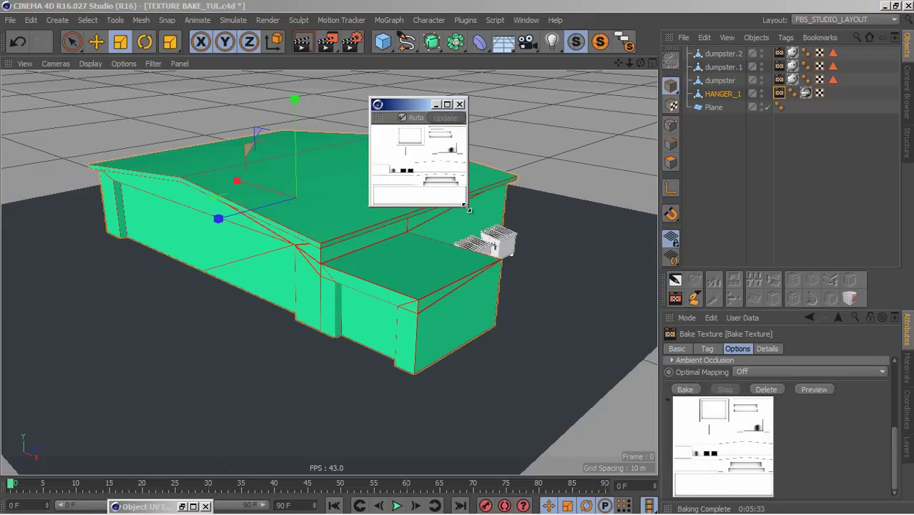
drag(468, 209, 771, 501)
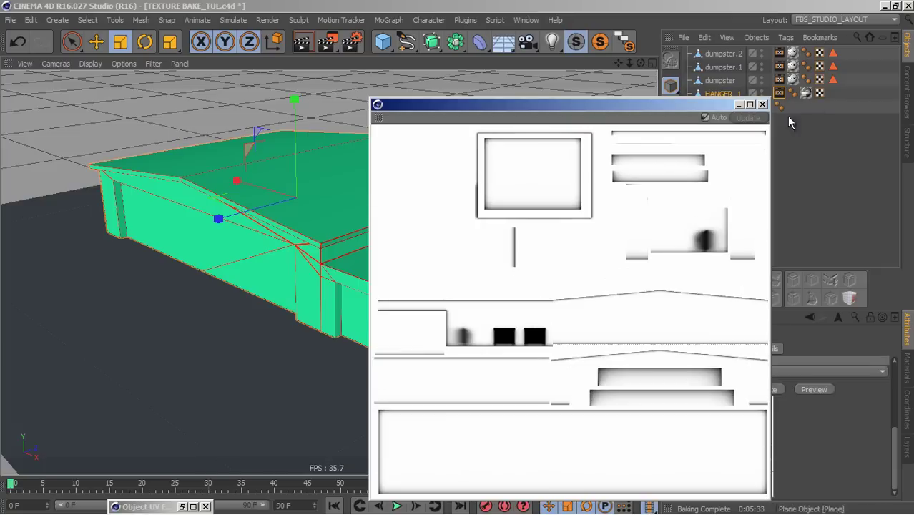
drag(634, 104, 577, 40)
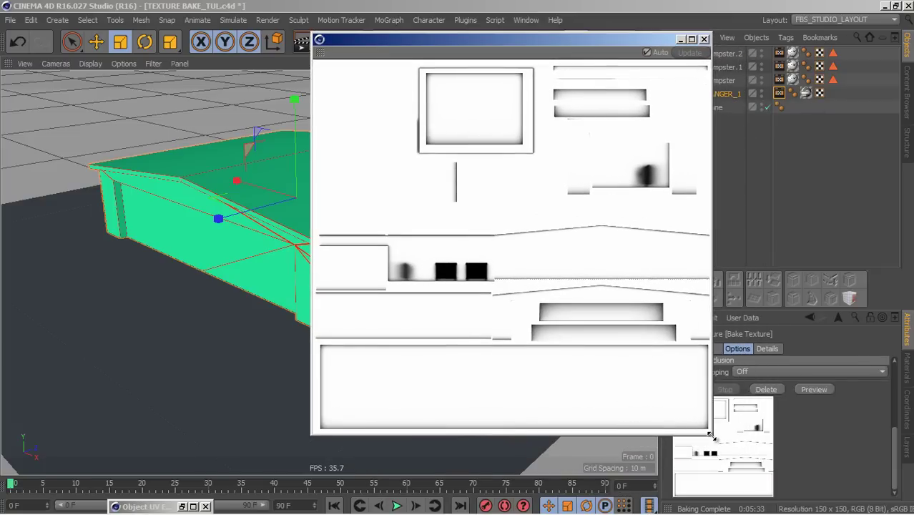
drag(713, 436, 771, 495)
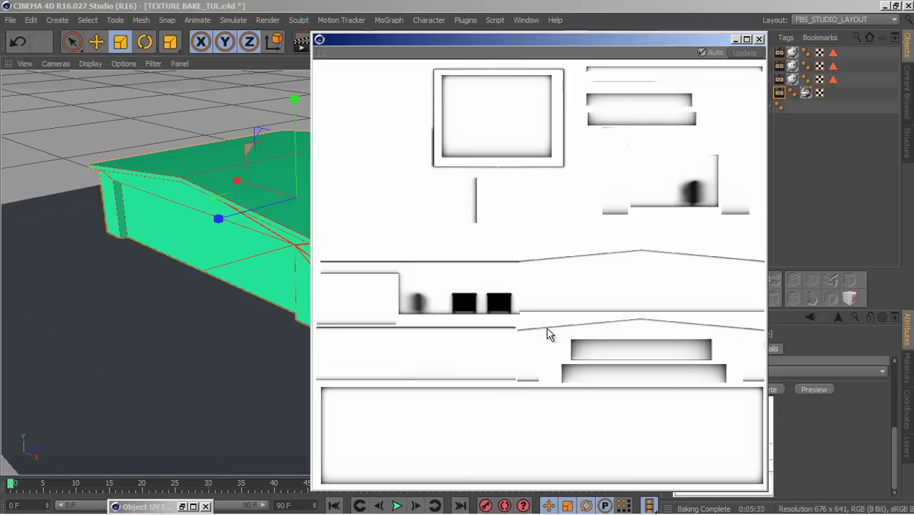
click(735, 40)
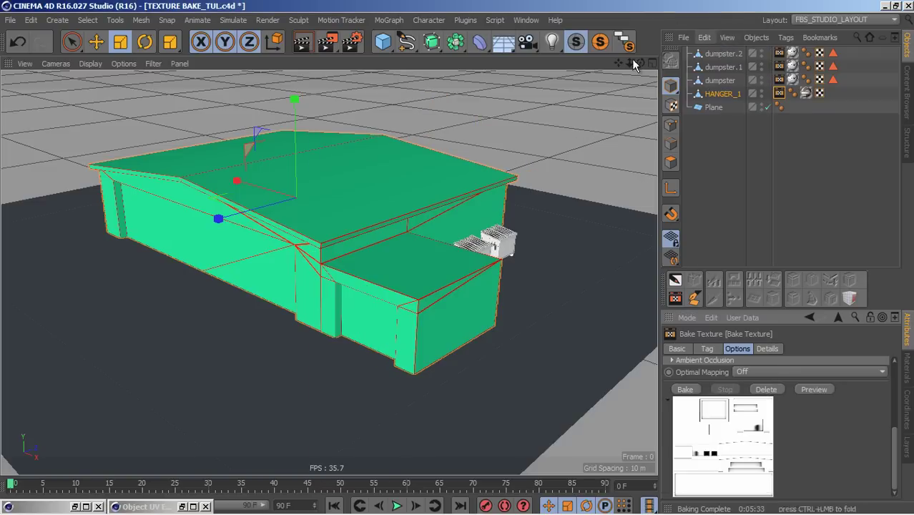
Step: Open the hangar material Mat for editing and reset its texture preview size to Default and back to 2048x2048 (16 MB)
drag(640, 63, 701, 143)
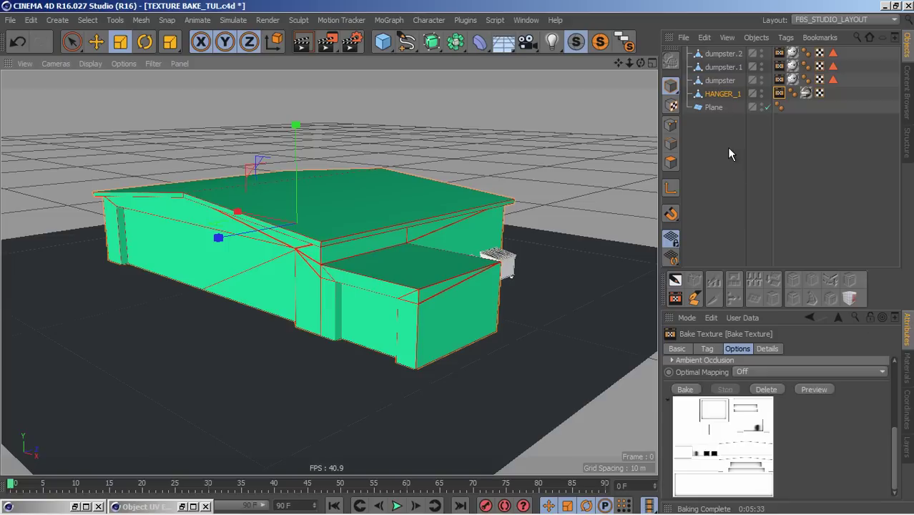
click(908, 369)
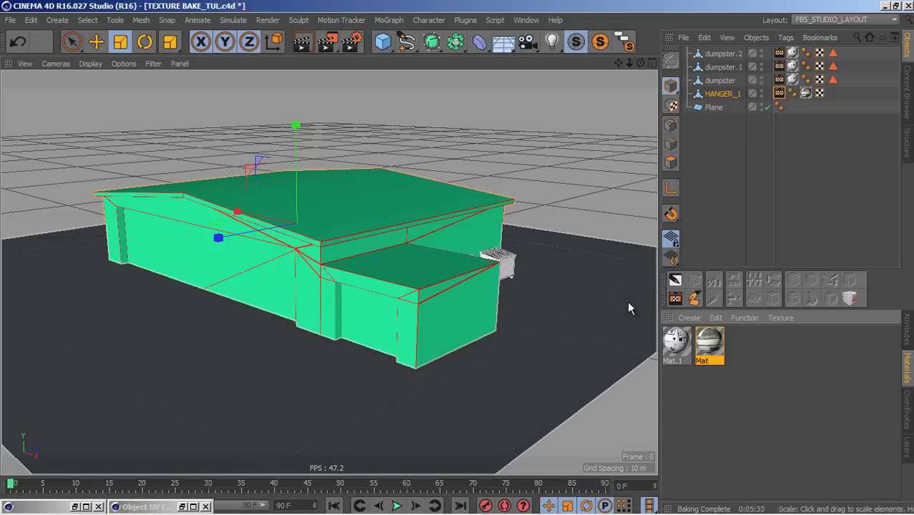
double_click(708, 344)
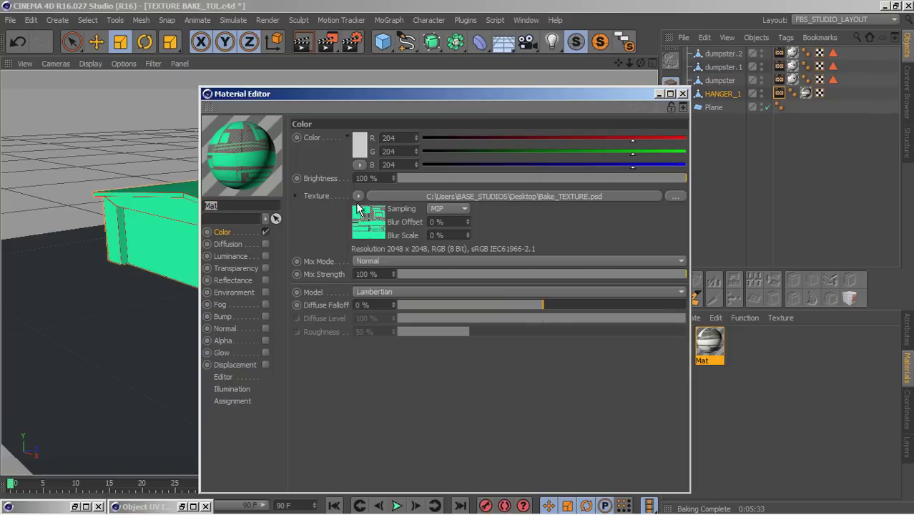
click(224, 377)
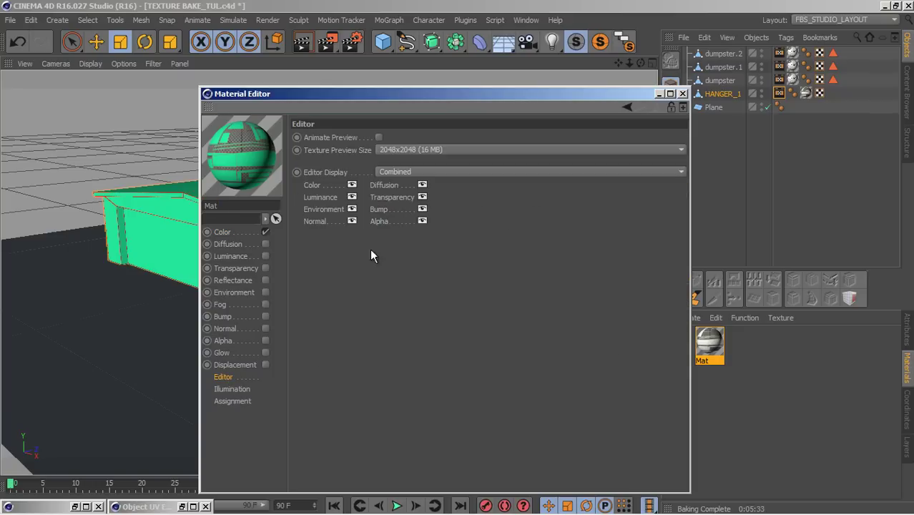
click(417, 151)
click(415, 163)
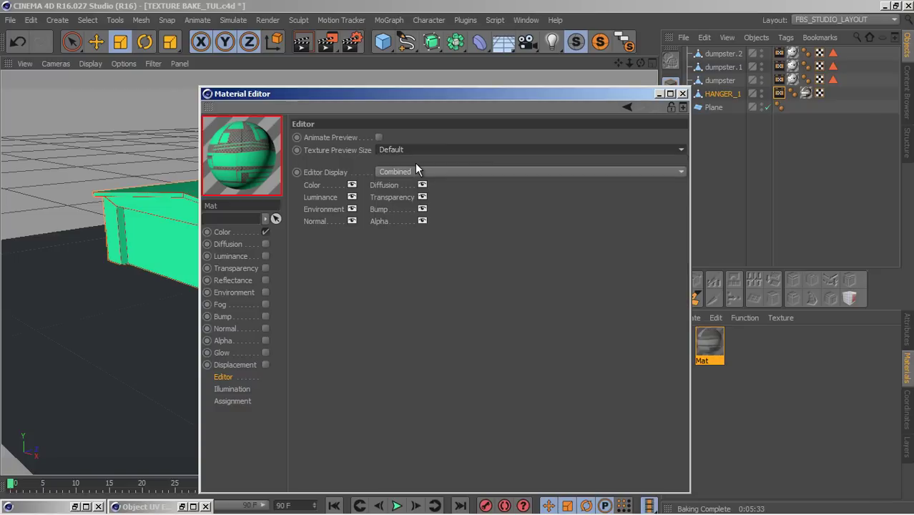
drag(310, 94, 393, 93)
click(458, 148)
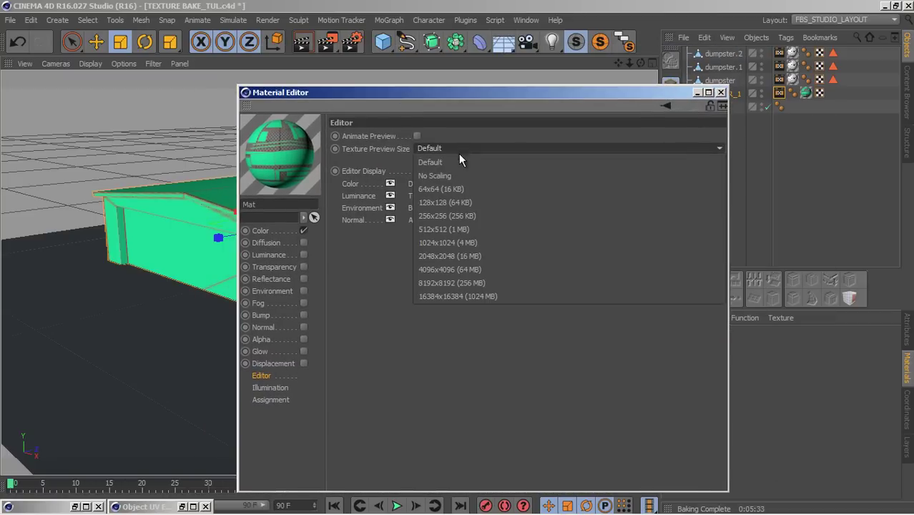
click(469, 256)
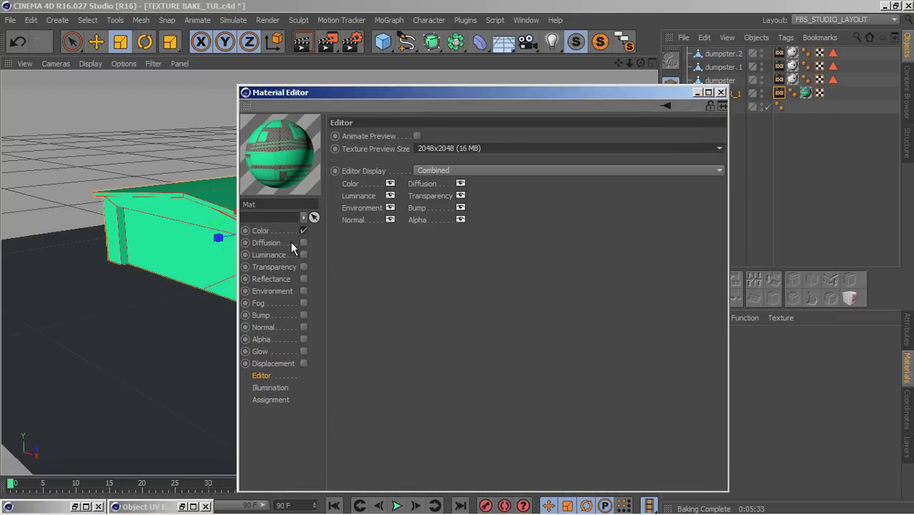
Step: Load HANGER_AOAmbient_Occlusion.png as Mat's color texture without copying it to the project location, and minimise the material editor
click(259, 231)
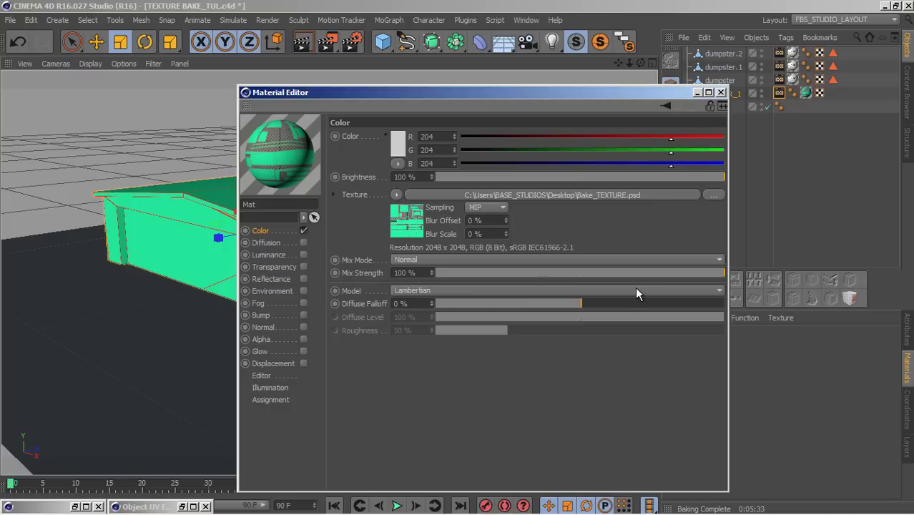
click(712, 195)
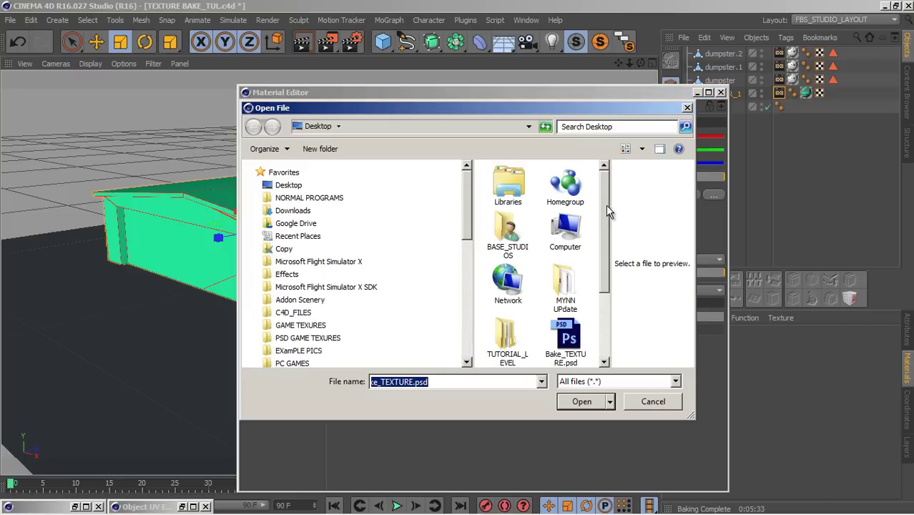
drag(604, 203, 597, 306)
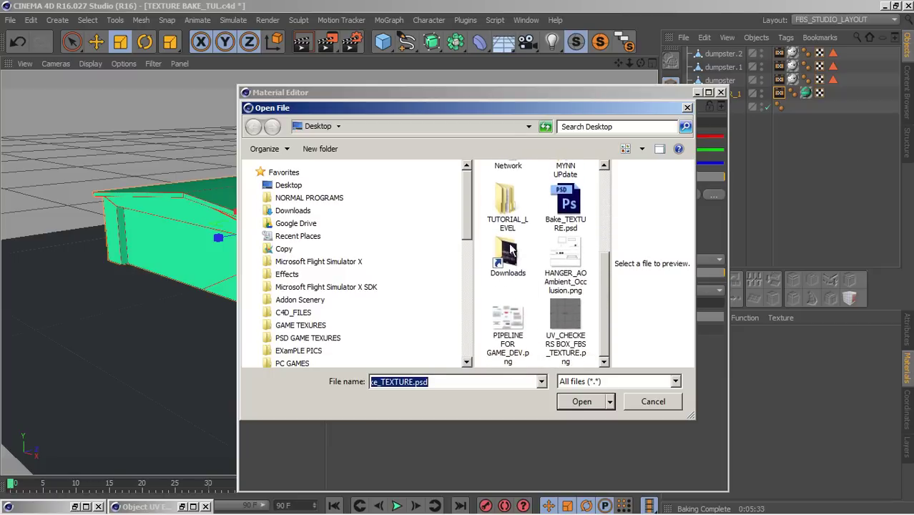
click(565, 259)
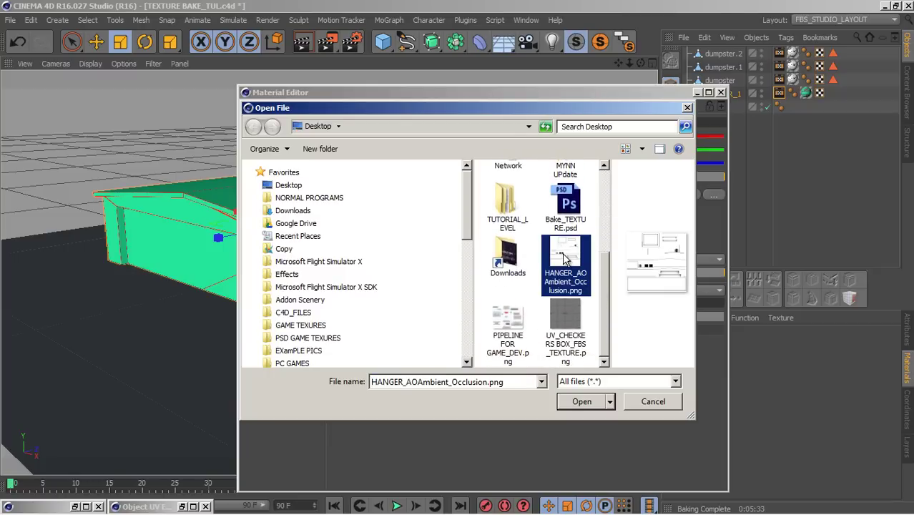
click(582, 403)
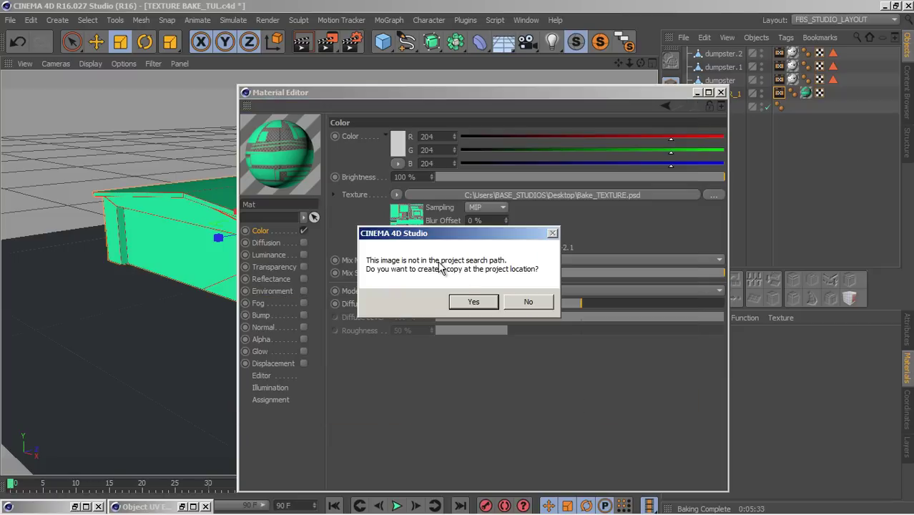
click(529, 302)
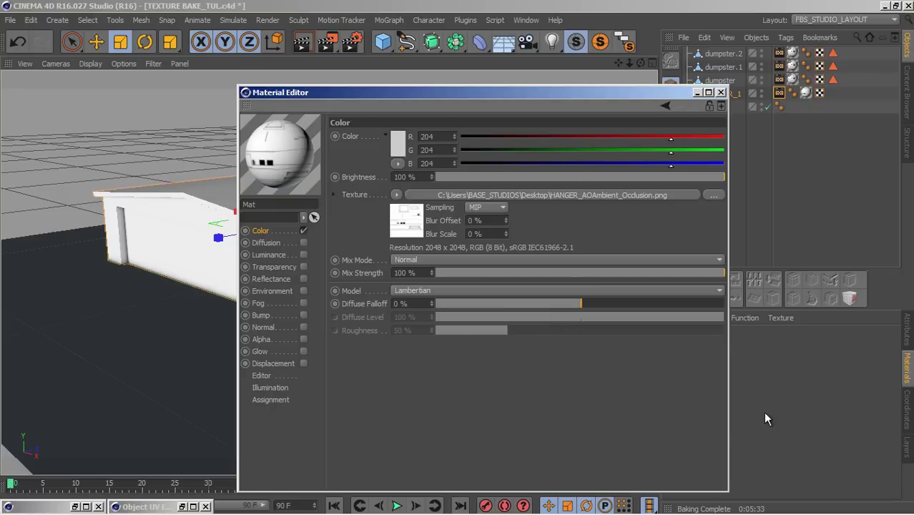
click(697, 93)
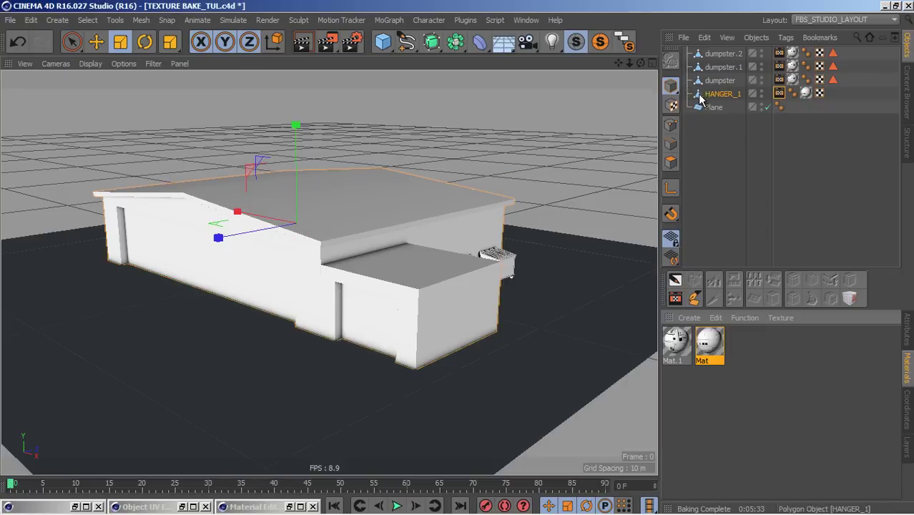
Step: Check the baked shading around the hangar and dumpsters, and delete the ground plane
drag(641, 62, 460, 262)
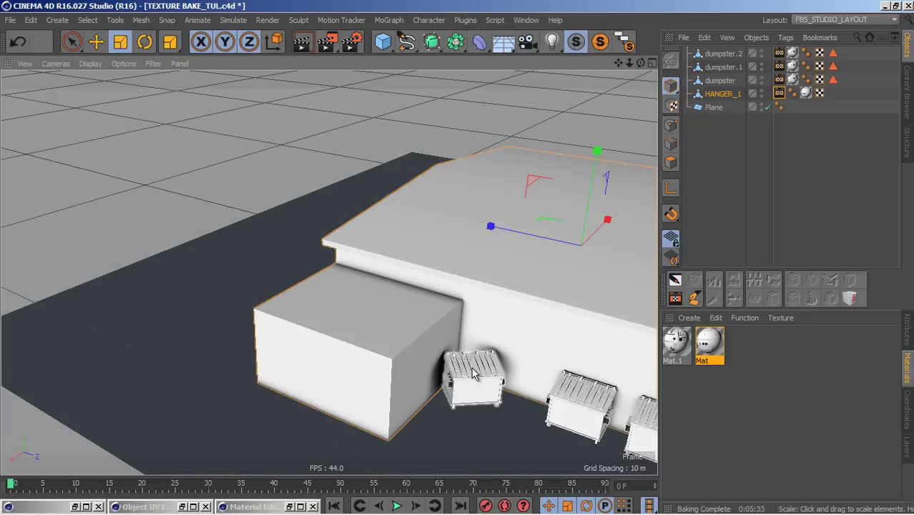
drag(461, 261, 458, 259)
click(218, 414)
key(Delete)
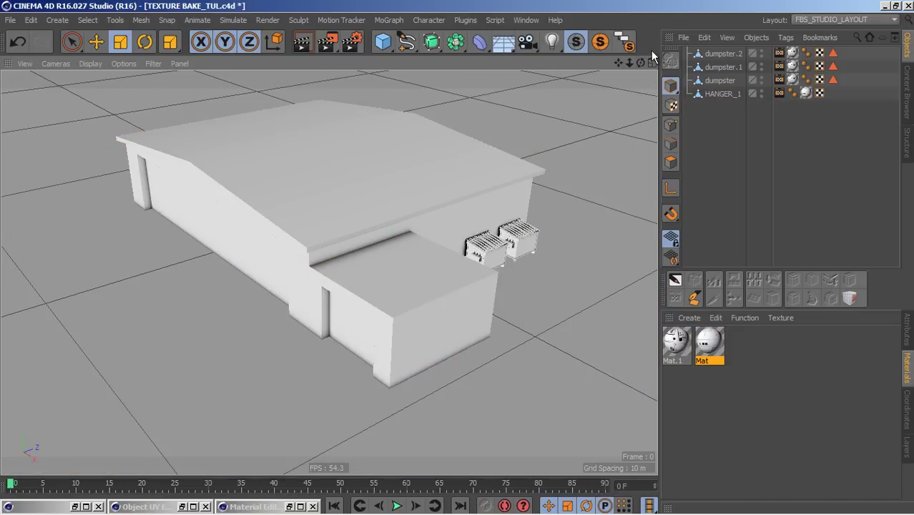
mouse_move(457, 258)
alt+mouse_down()
mouse_move(464, 250)
mouse_move(457, 259)
alt+mouse_up()
mouse_move(629, 63)
mouse_down()
mouse_move(457, 259)
mouse_move(626, 63)
mouse_up()
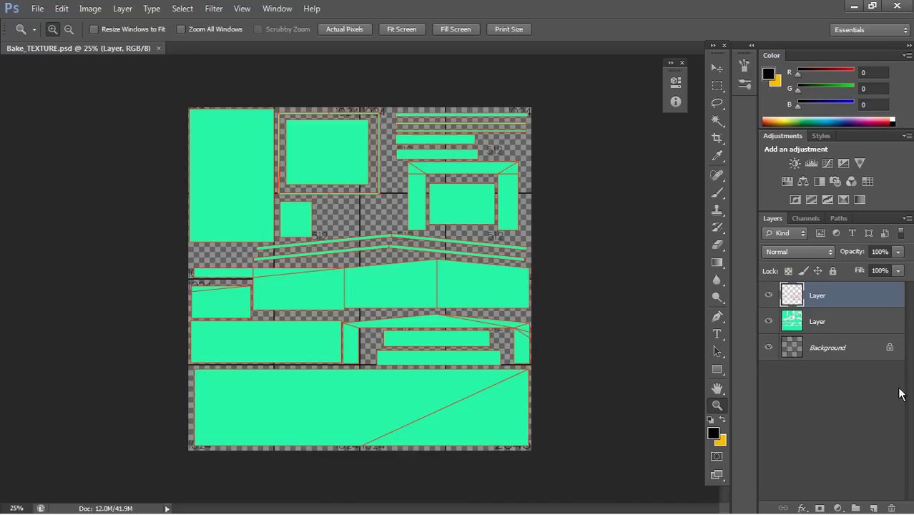
Step: Add a new empty layer above the UV layout layers and convert the two layers named Layer into one smart object
click(798, 386)
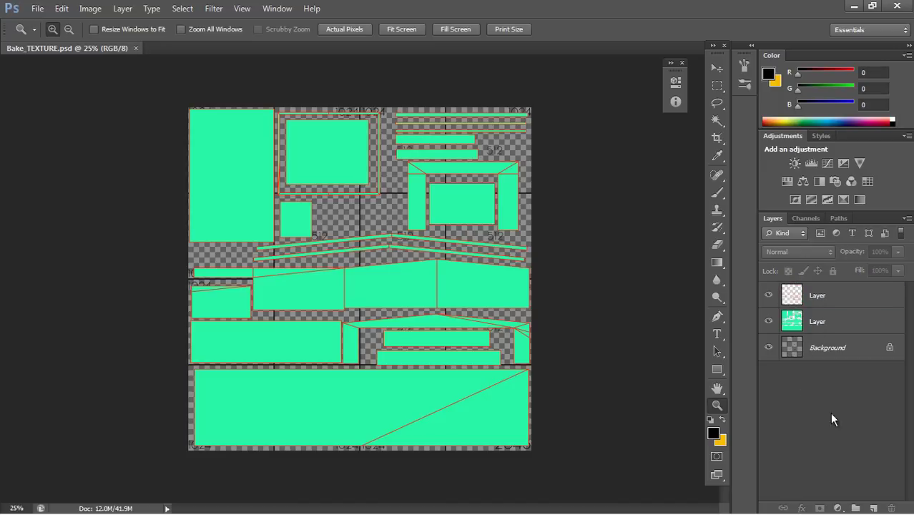
click(874, 508)
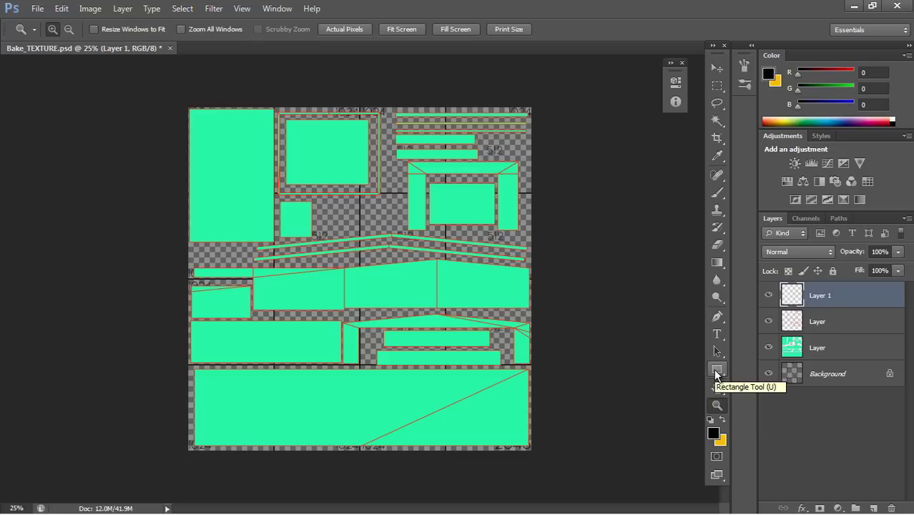
click(824, 323)
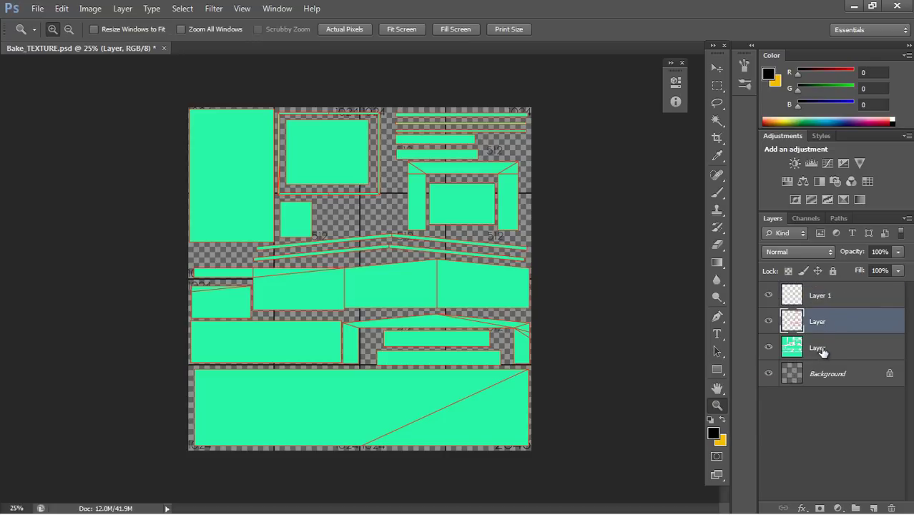
ctrl+click(833, 347)
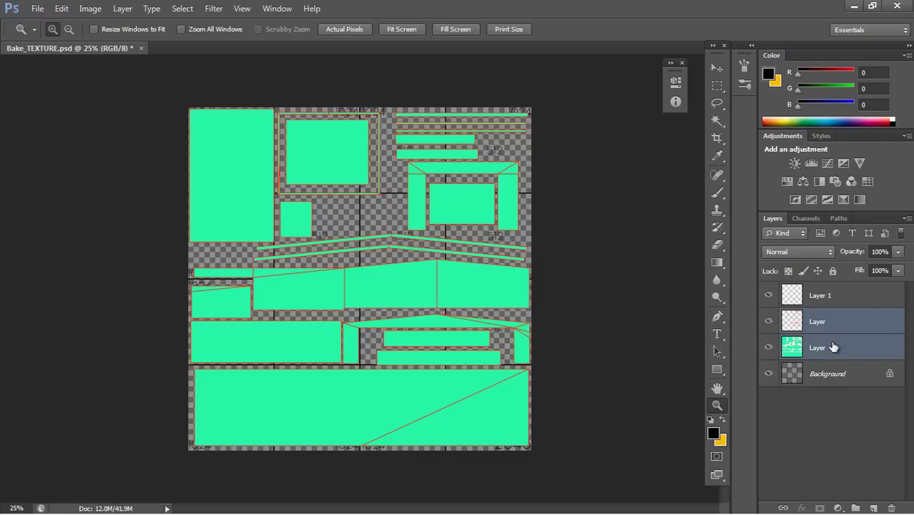
right_click(833, 344)
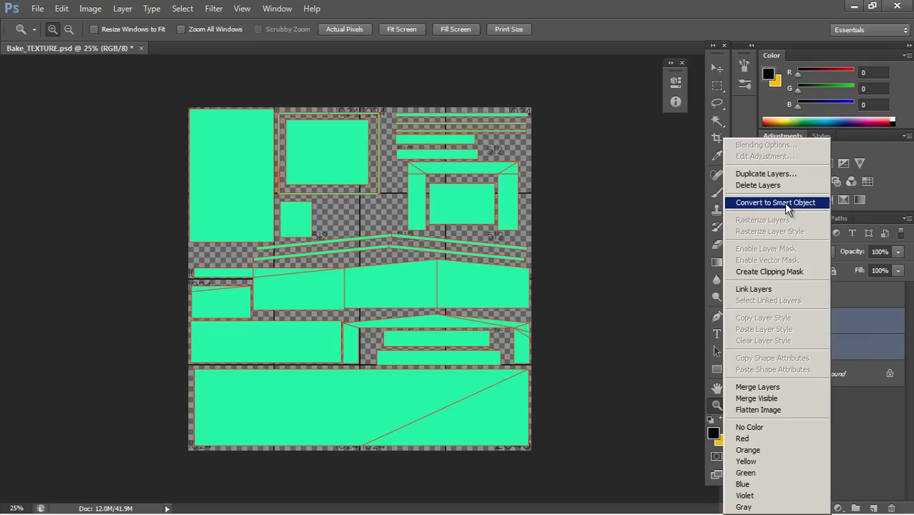
click(786, 204)
Step: Draw a rectangle of about 2412 x 2156 px covering the whole canvas on Layer 1 and fill it with light grey
click(841, 298)
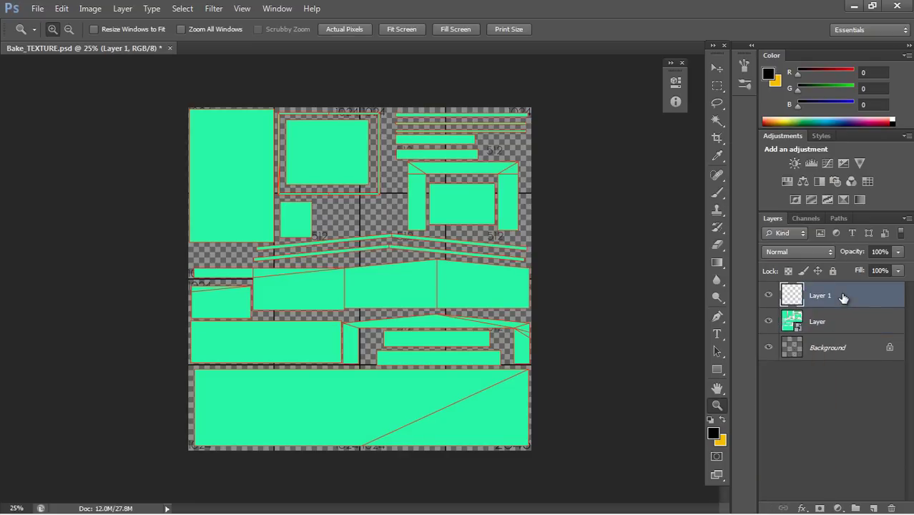
click(721, 370)
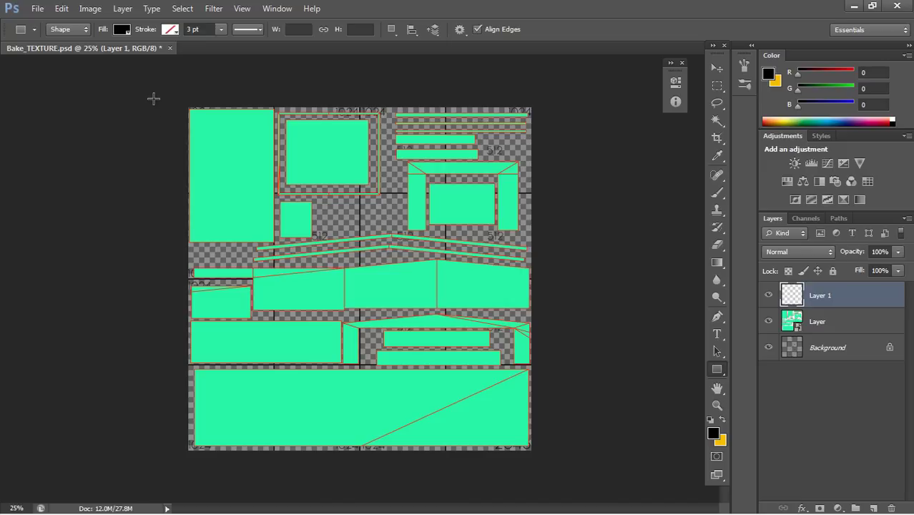
drag(153, 98, 558, 460)
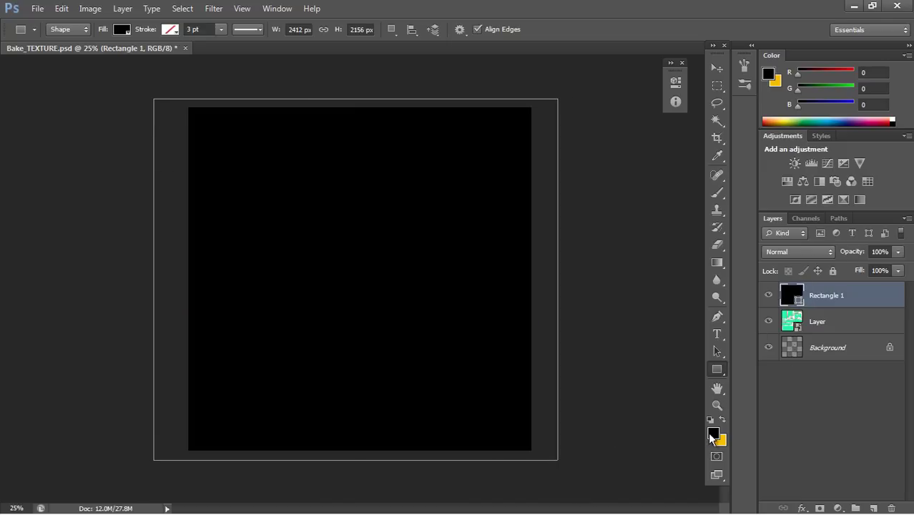
click(120, 30)
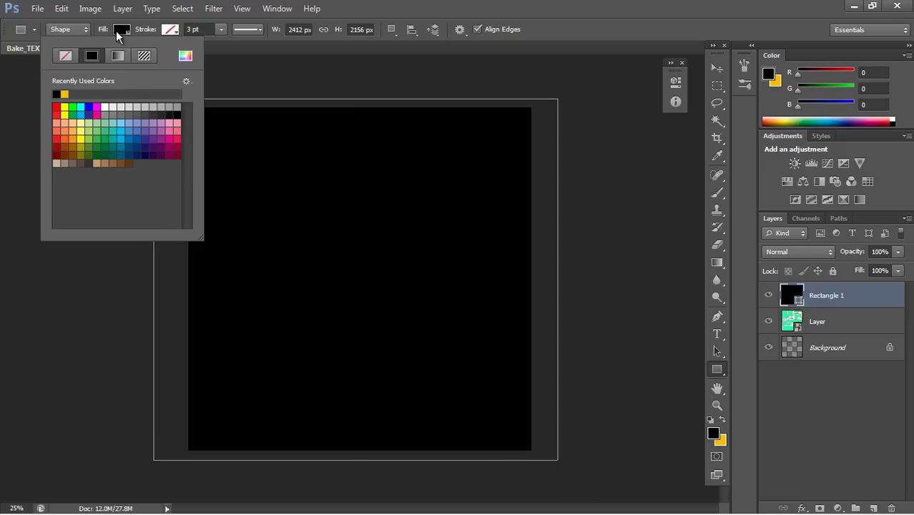
click(160, 107)
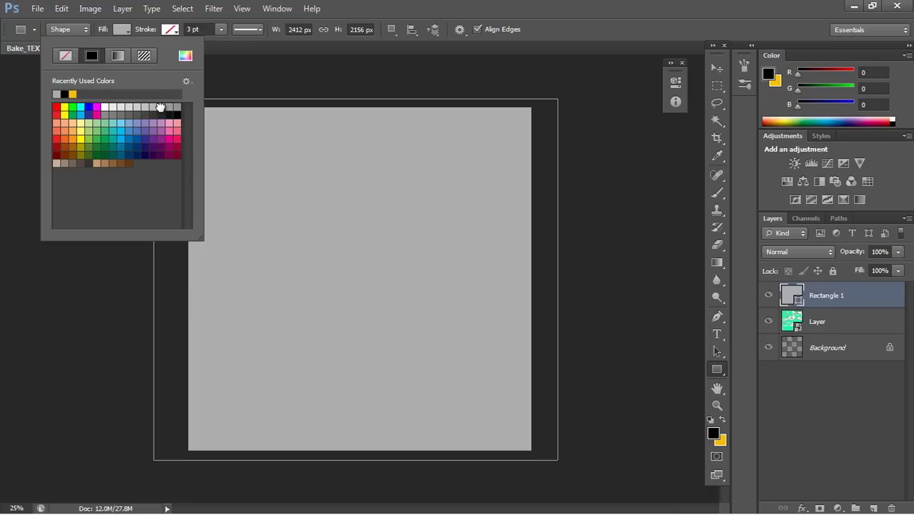
click(830, 412)
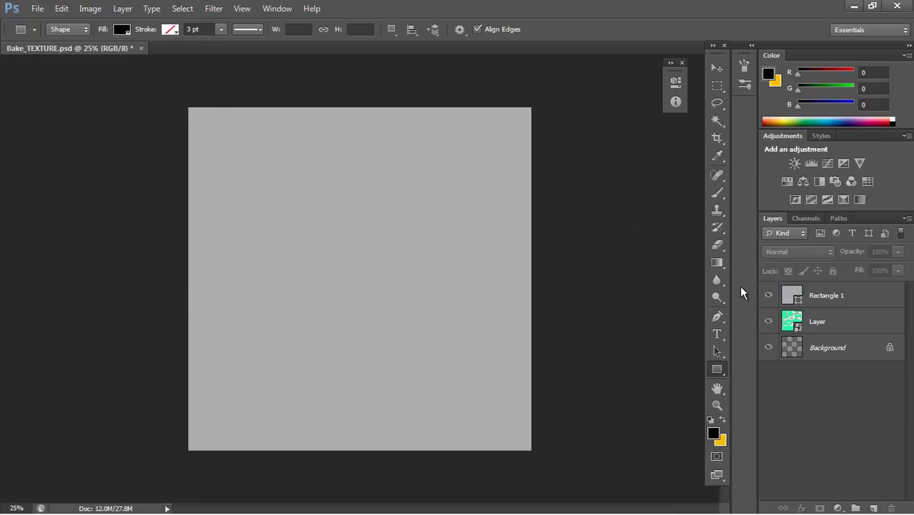
click(839, 305)
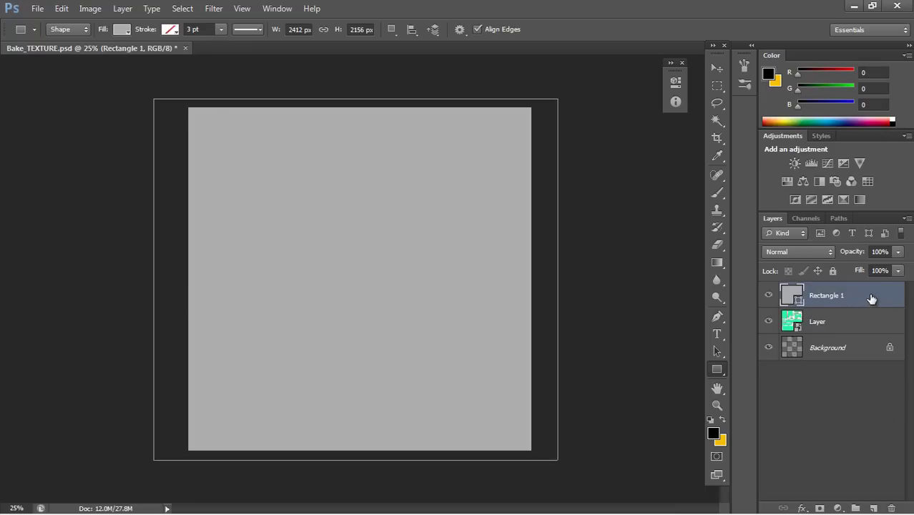
drag(870, 301, 868, 301)
double_click(868, 300)
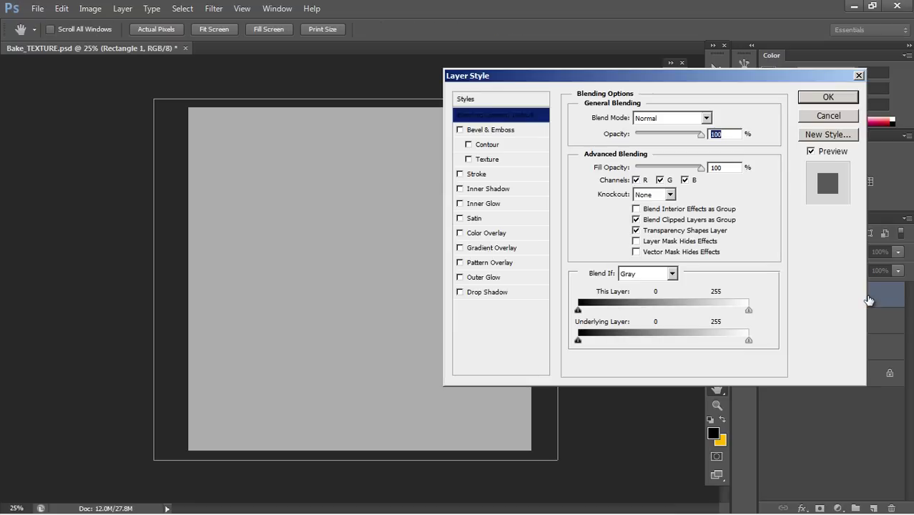
click(827, 117)
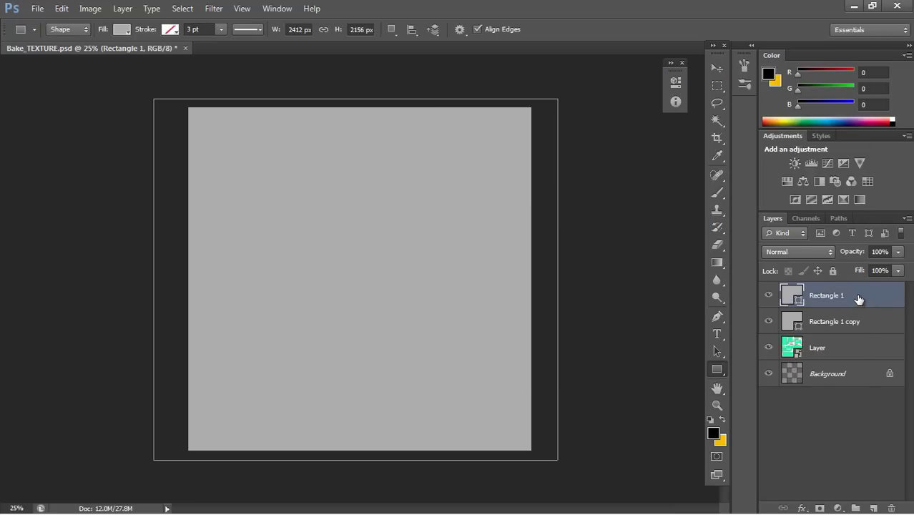
key(Delete)
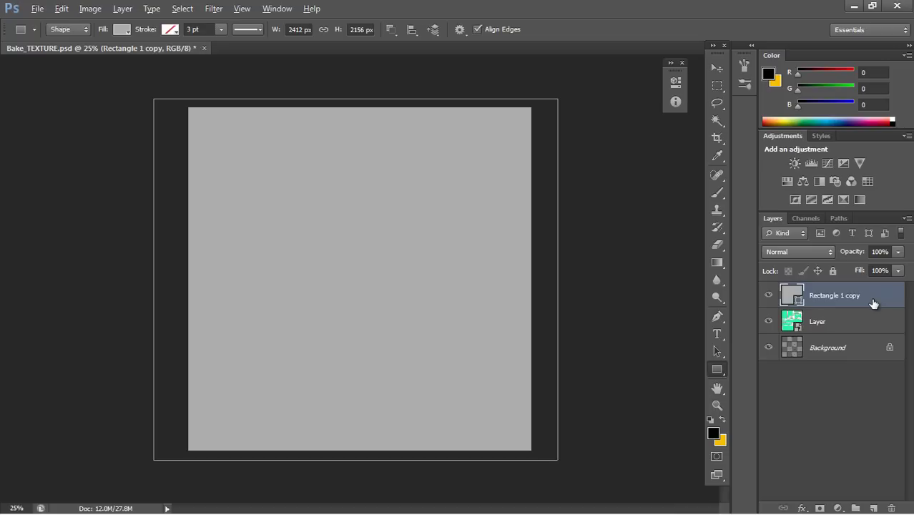
Step: Clip the grey rectangle layer to the UV layout smart object directly beneath it
drag(879, 318, 864, 305)
alt+click(862, 307)
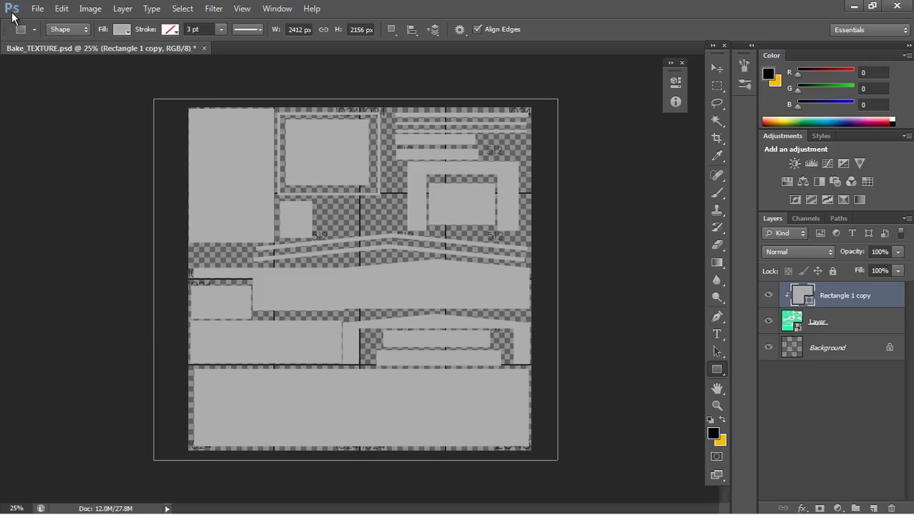
Step: Open HANGER_AOAmbient_Occlusion.png from the Desktop as a separate document
click(37, 11)
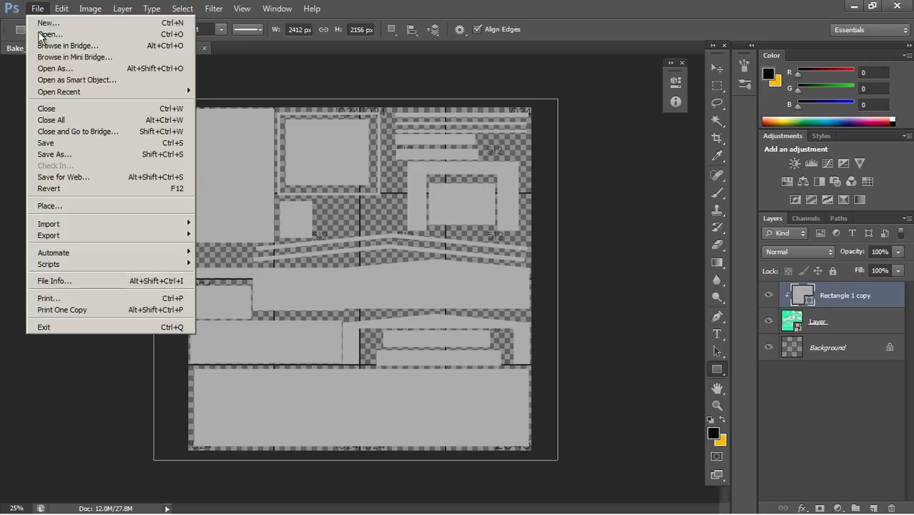
click(42, 35)
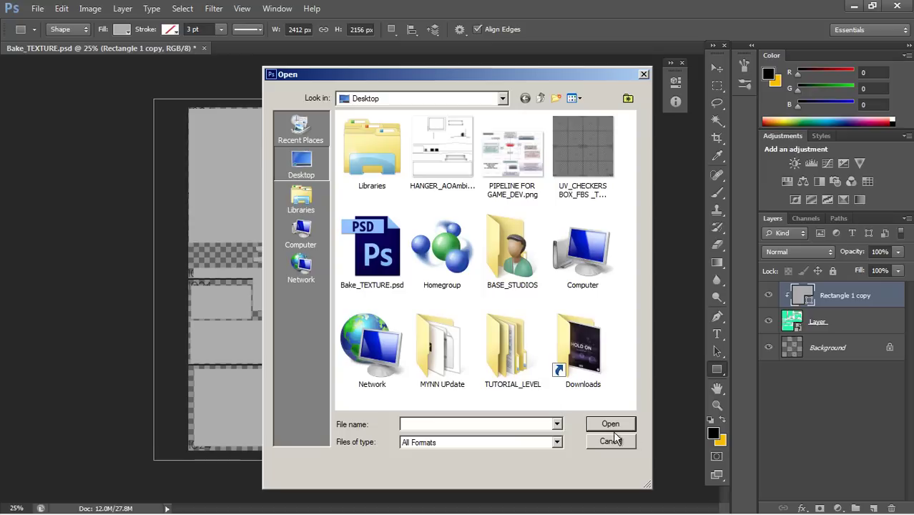
click(438, 150)
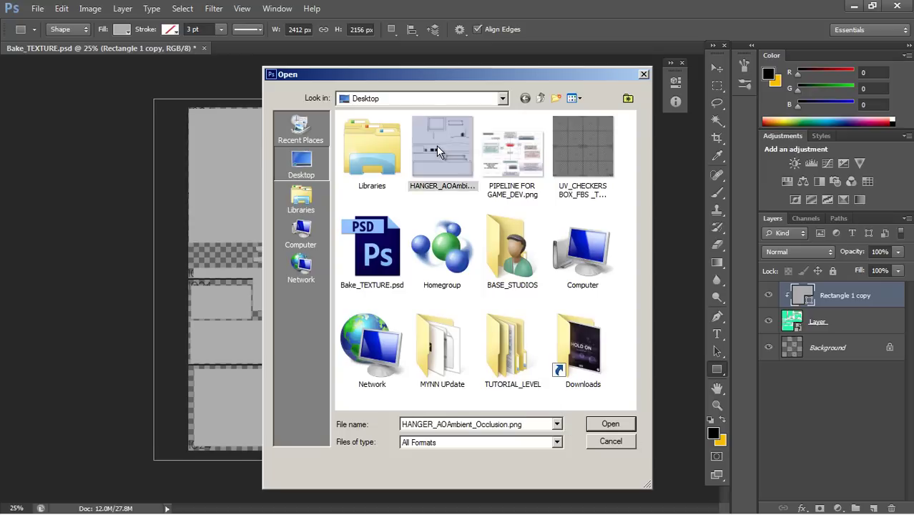
click(613, 426)
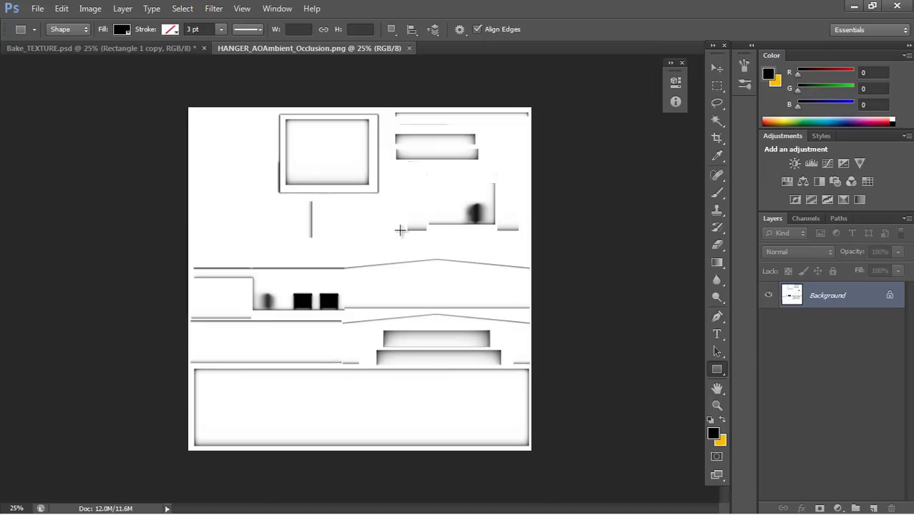
Step: Convert the ambient occlusion image's locked Background into a regular layer with the default name and settings
right_click(380, 225)
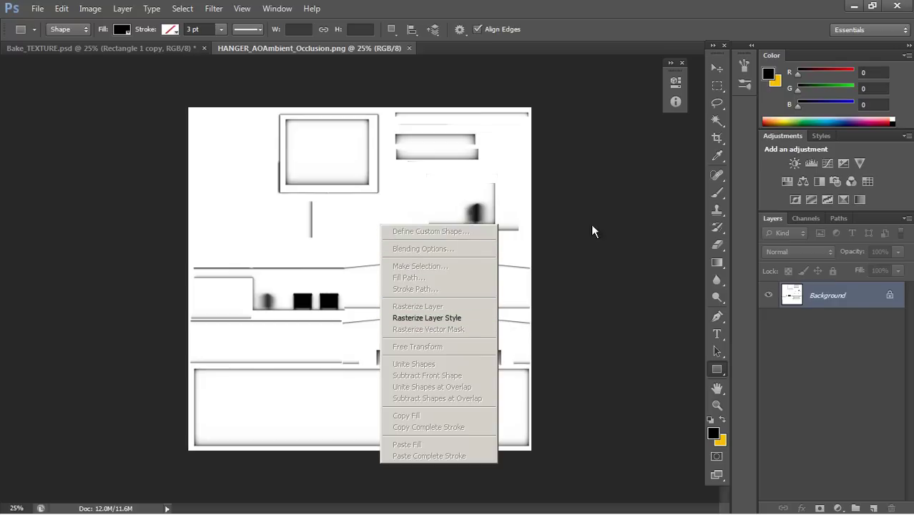
click(799, 299)
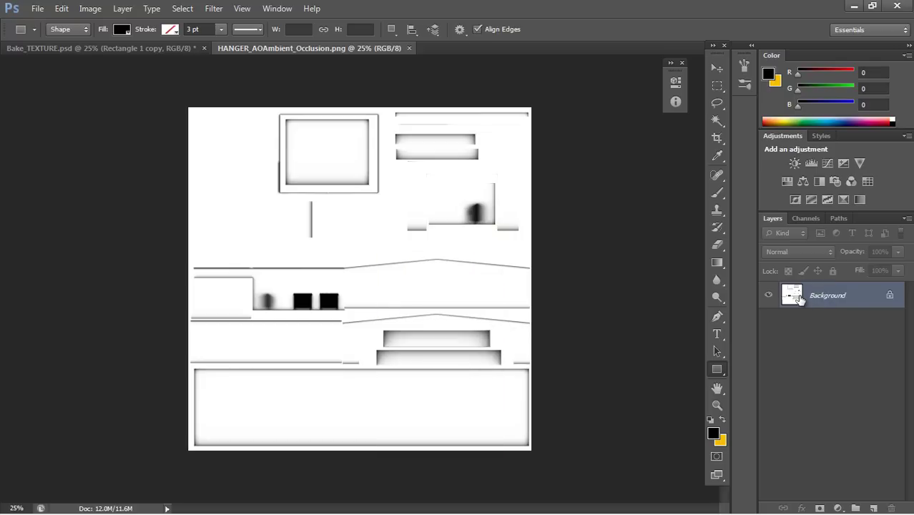
double_click(791, 296)
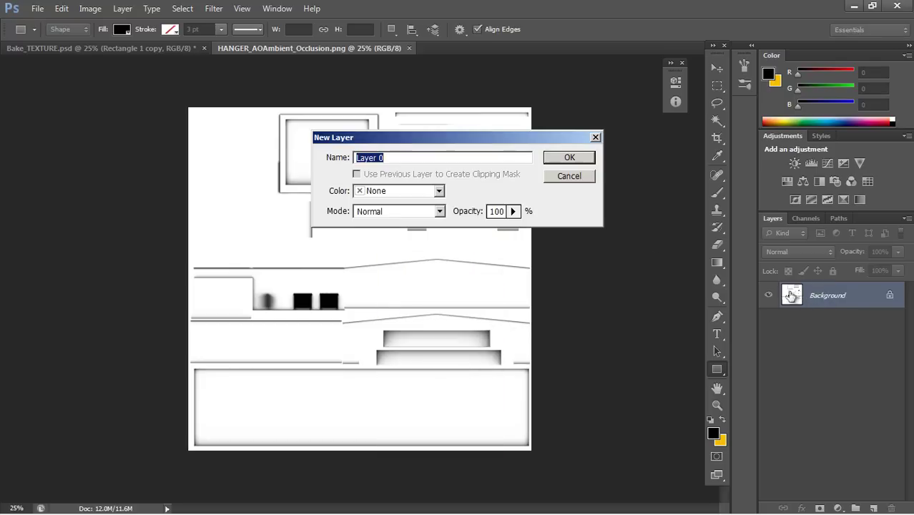
click(562, 159)
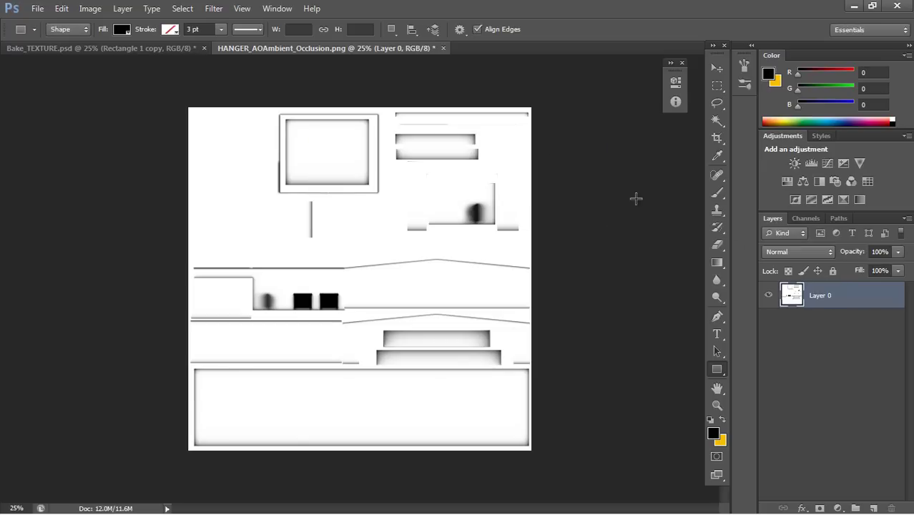
Step: Duplicate the ambient occlusion layer into Bake_TEXTURE.psd under the name AO
right_click(816, 296)
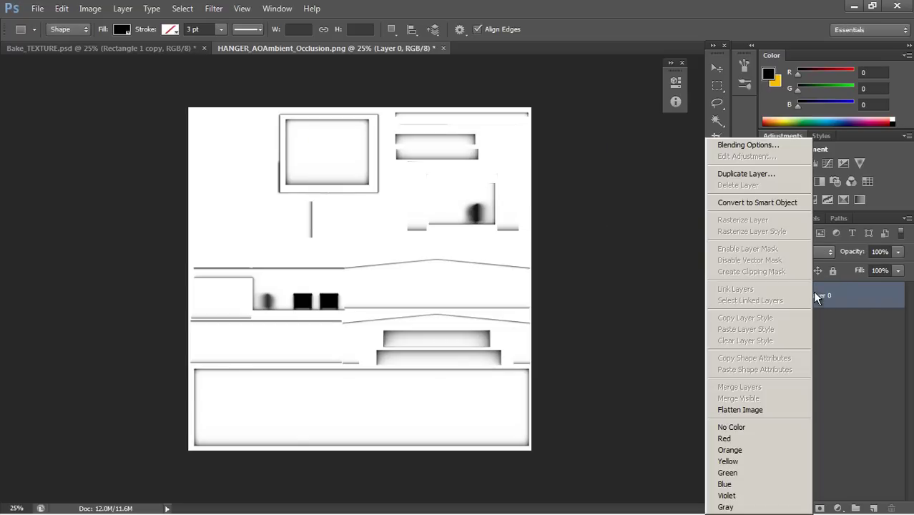
click(775, 173)
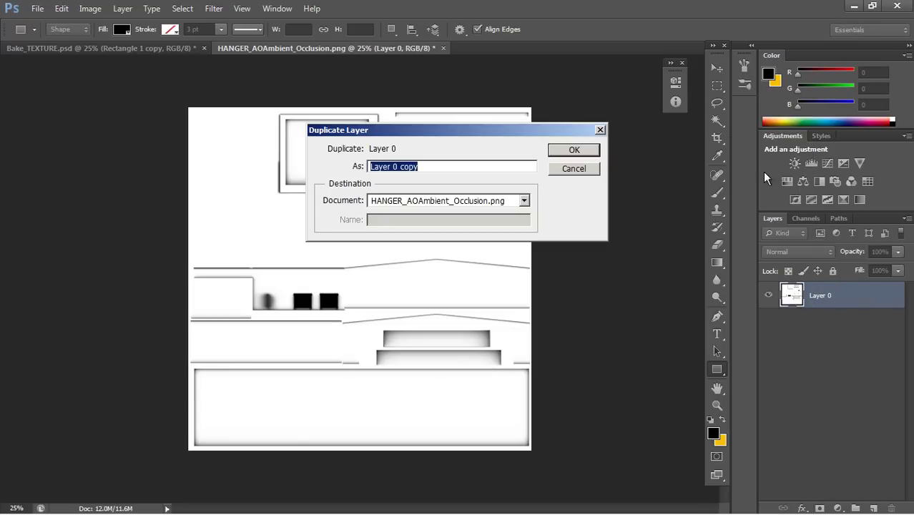
click(525, 200)
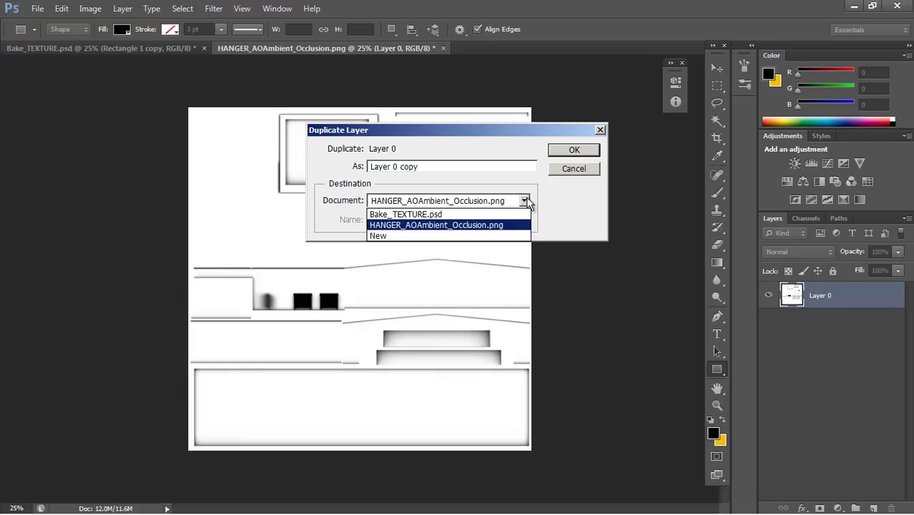
click(460, 216)
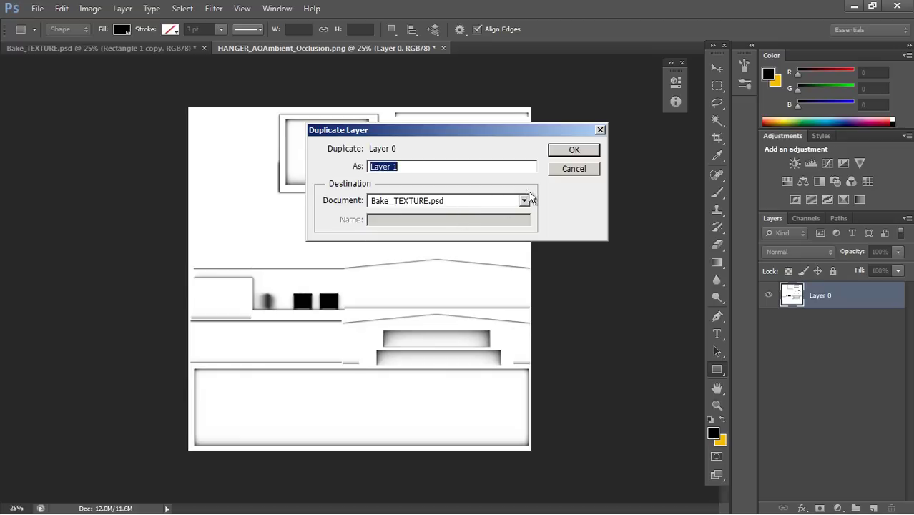
text(AO)
click(572, 152)
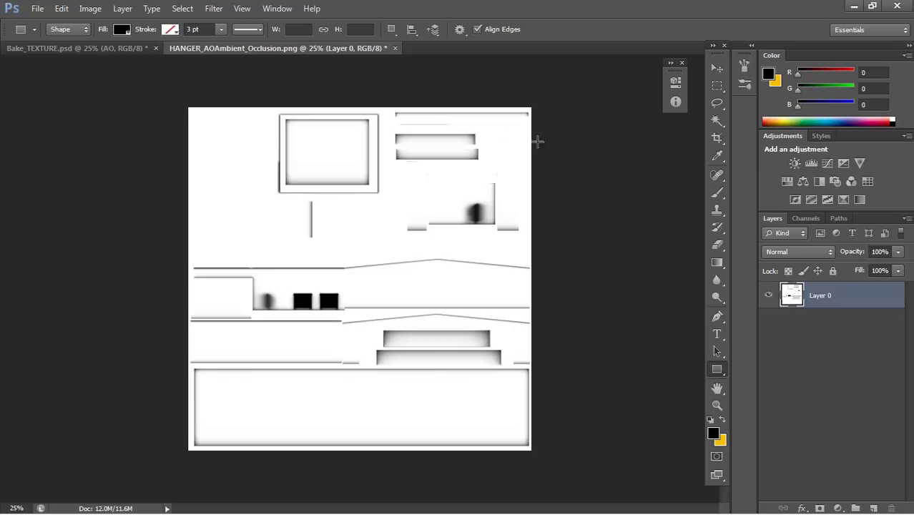
Step: Return to Bake_TEXTURE.psd and set the AO layer's blend mode to Multiply
click(98, 49)
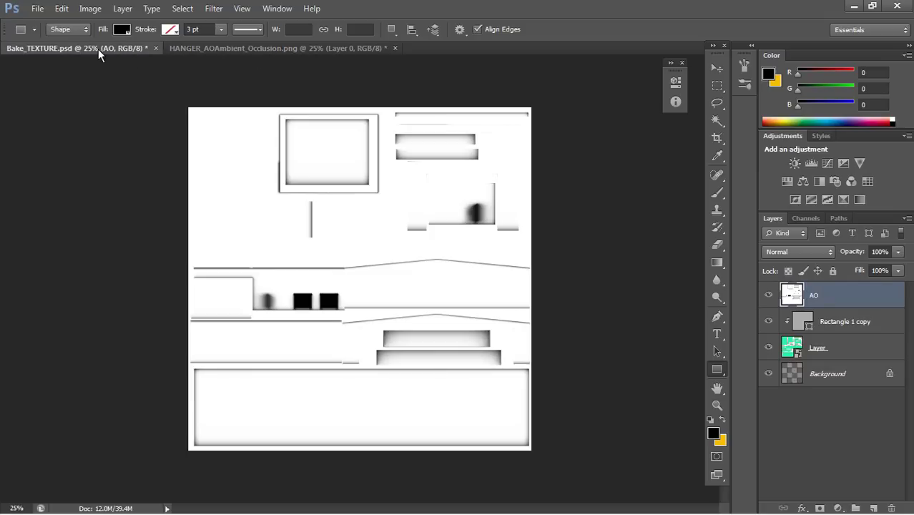
right_click(855, 299)
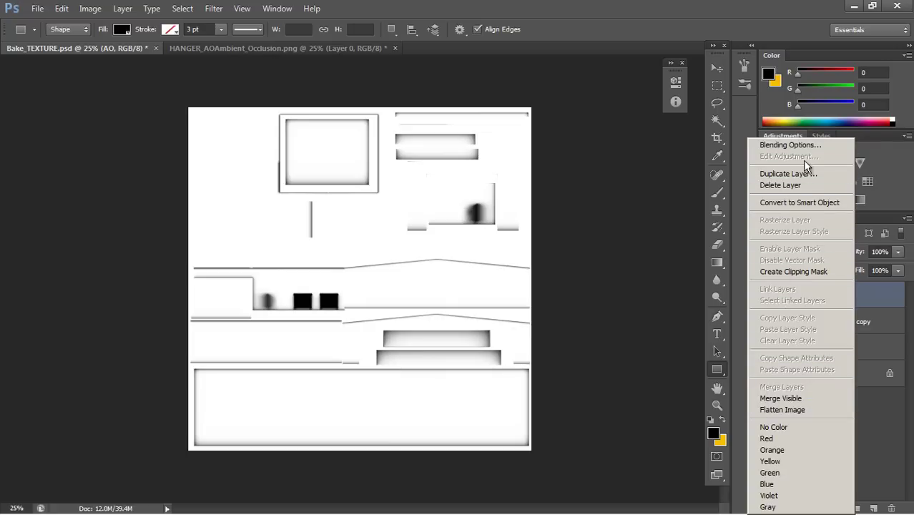
click(890, 297)
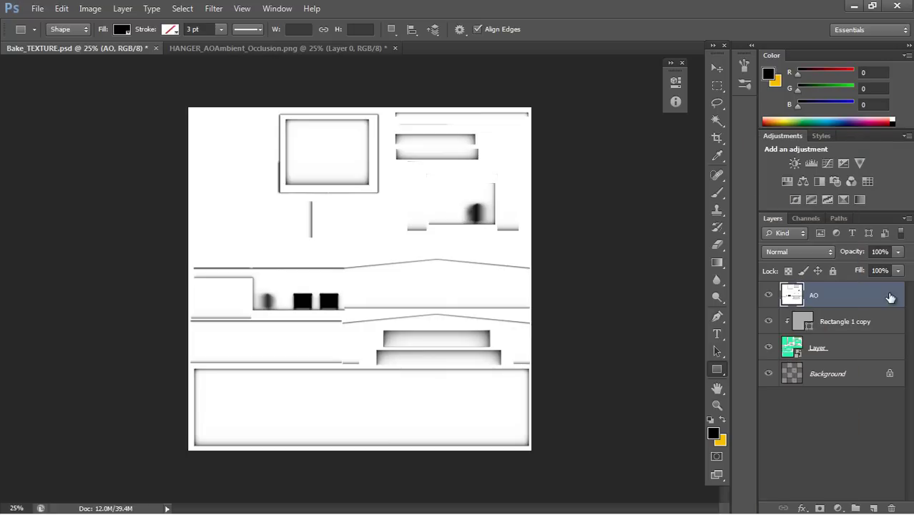
click(774, 254)
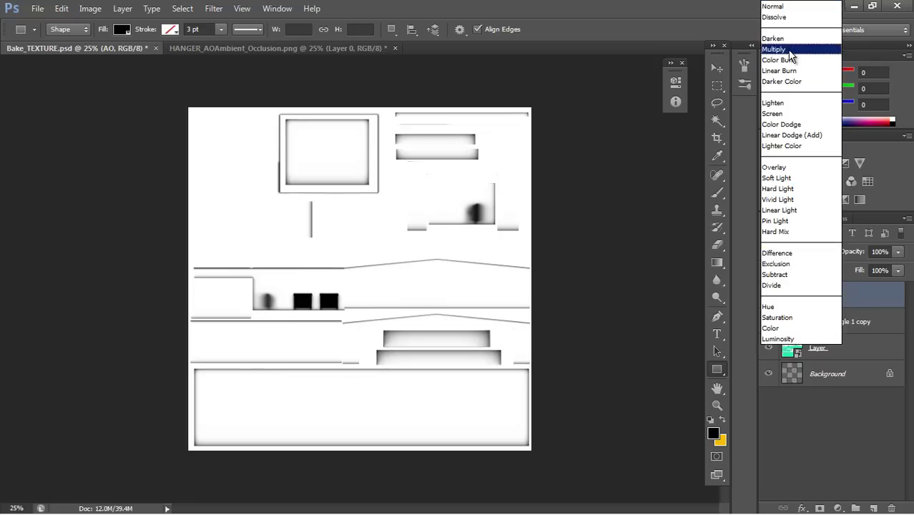
click(791, 49)
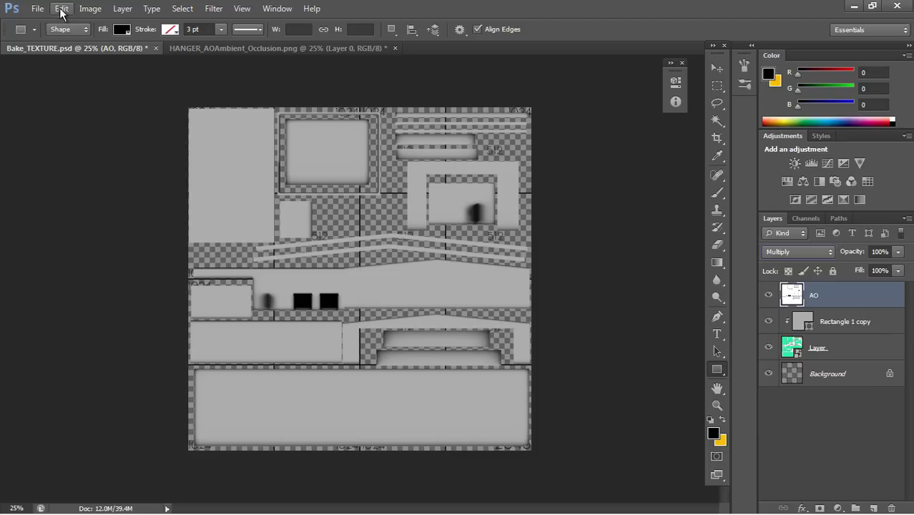
Step: Save a PNG copy of the texture to the Desktop as Bake_TEXTURE.png with Smallest / Slow compression and no interlacing
click(38, 9)
click(91, 156)
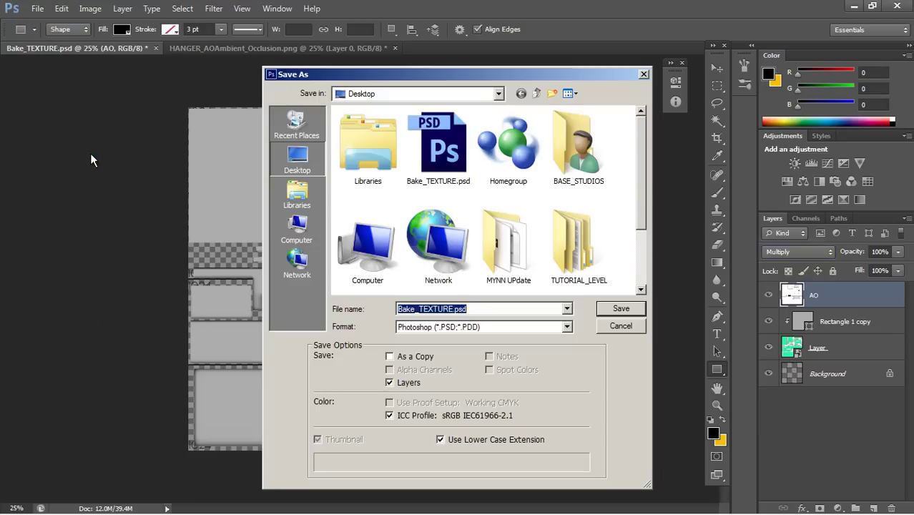
click(429, 327)
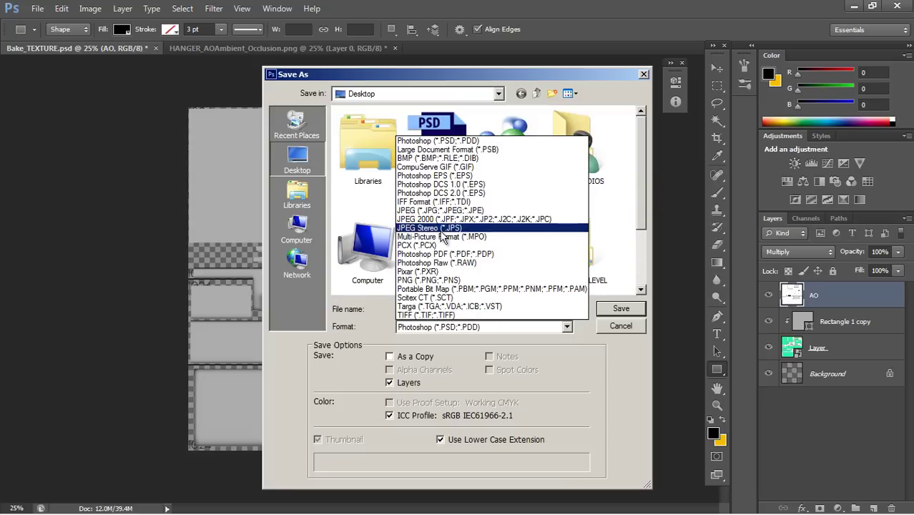
click(435, 280)
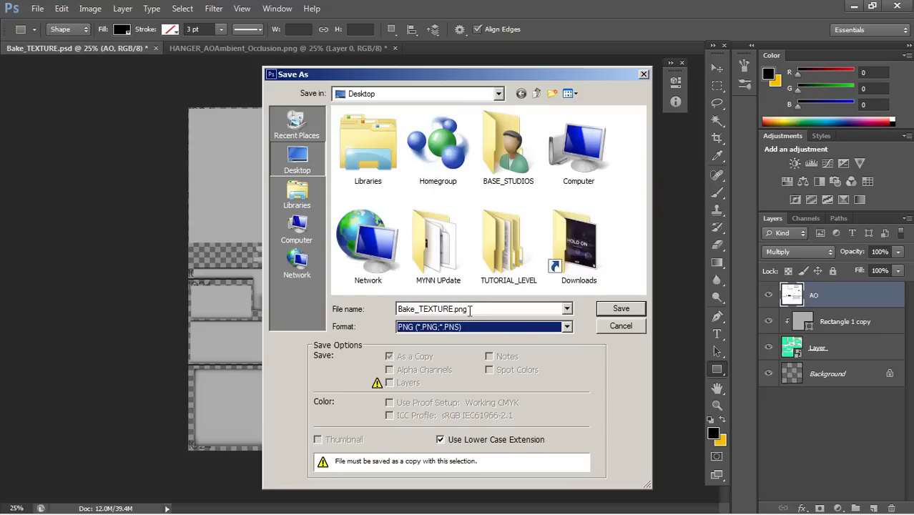
click(634, 310)
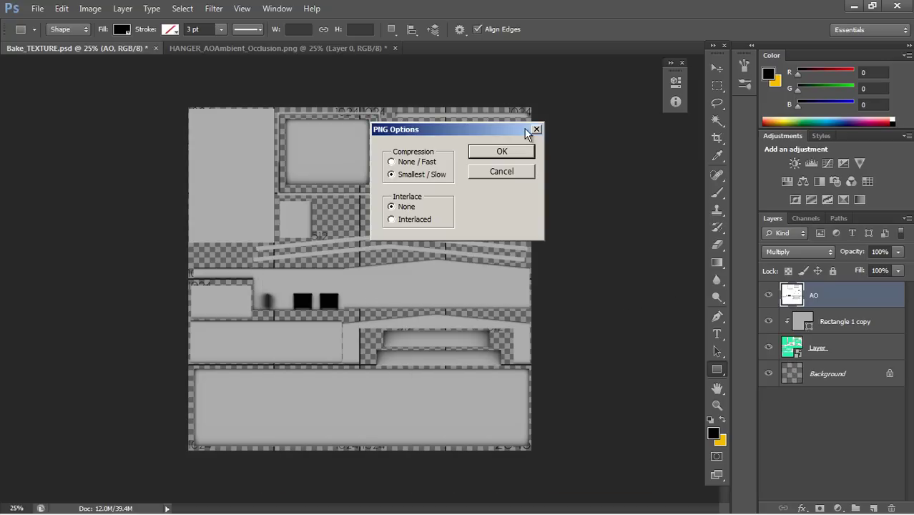
click(522, 153)
Step: Switch to Cinema 4D and load Bake_TEXTURE.png from the Desktop as the Color texture of the Mat material
click(851, 9)
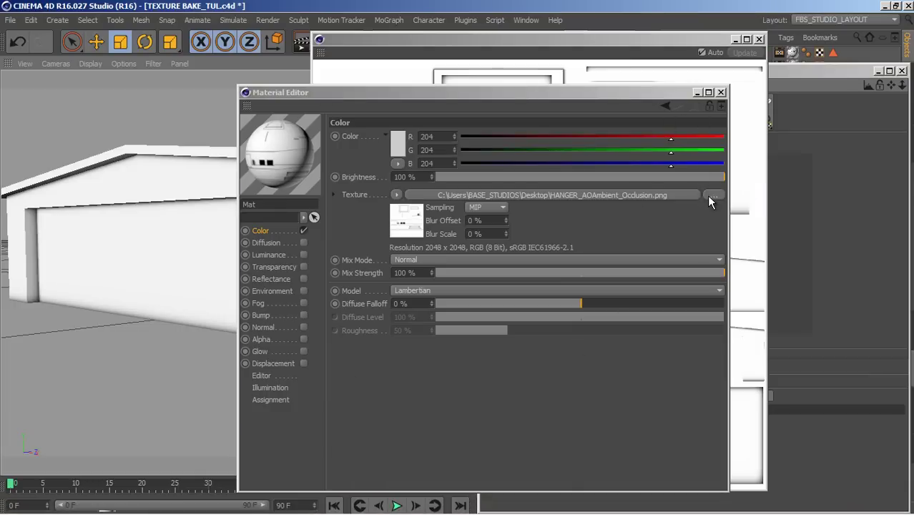
click(710, 195)
drag(606, 231, 598, 287)
click(562, 208)
click(563, 229)
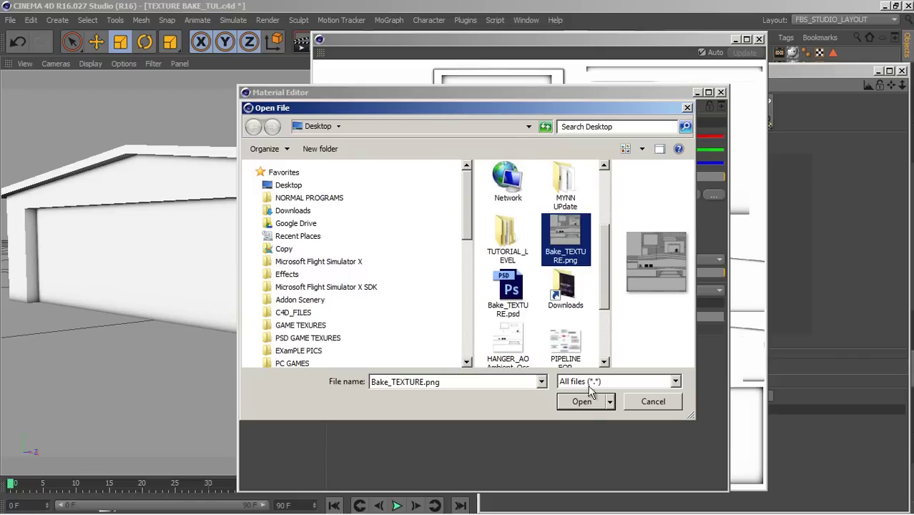
click(588, 402)
click(473, 302)
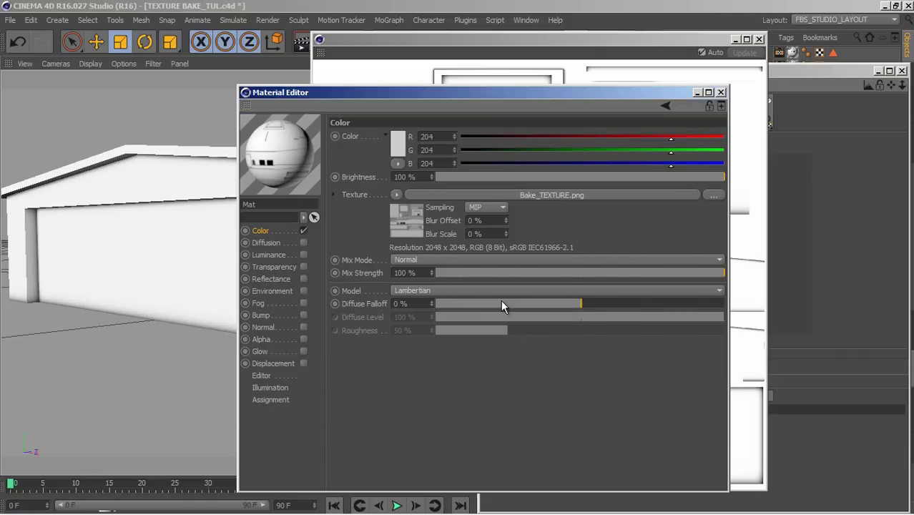
Step: Close the Material Editor and texture preview, minimize the Object UV Editor, and inspect the textured hangar from several angles
click(721, 93)
click(759, 39)
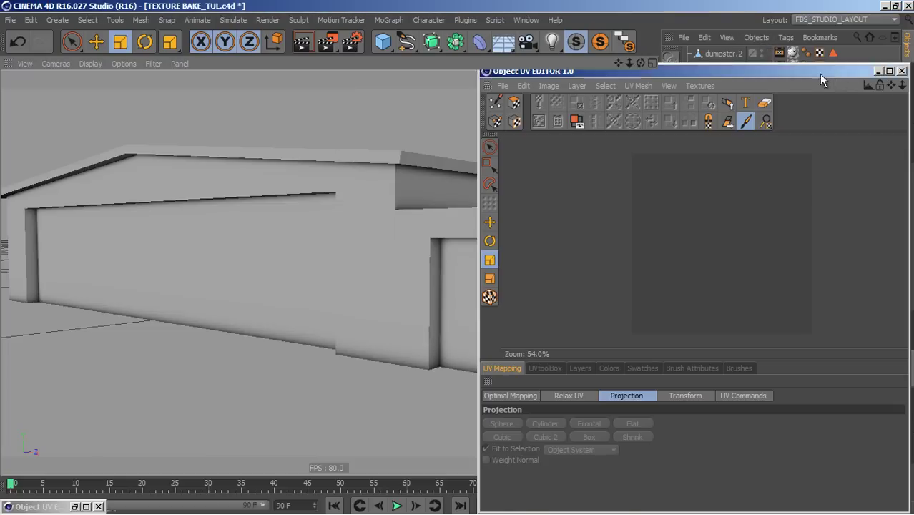
click(878, 71)
drag(639, 62, 458, 258)
drag(618, 63, 457, 257)
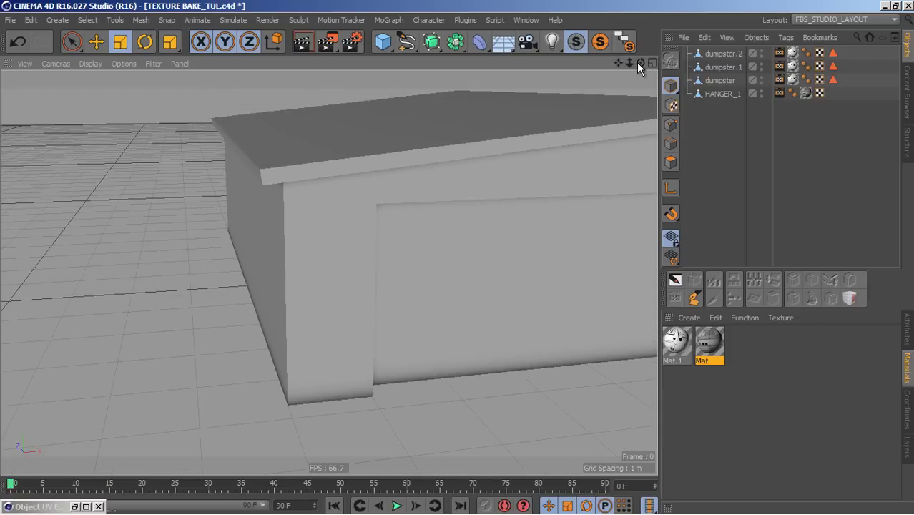
drag(637, 62, 463, 257)
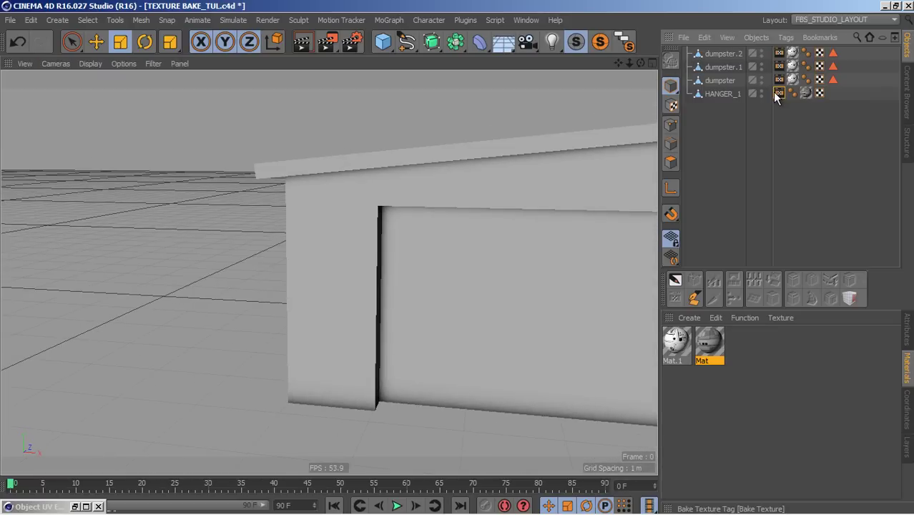
Step: Review the bake channel options of HANGER_1's Bake Texture tag and examine the shading on the hangar's front
click(910, 335)
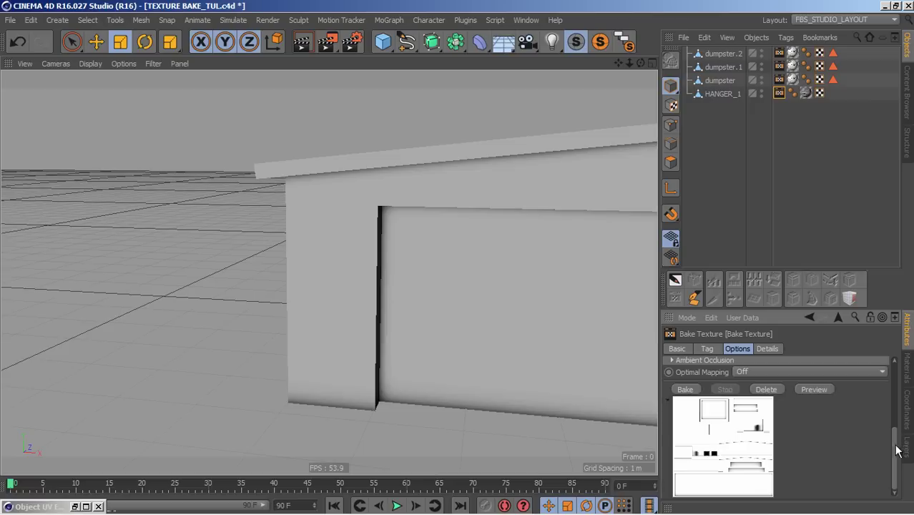
drag(896, 451, 909, 399)
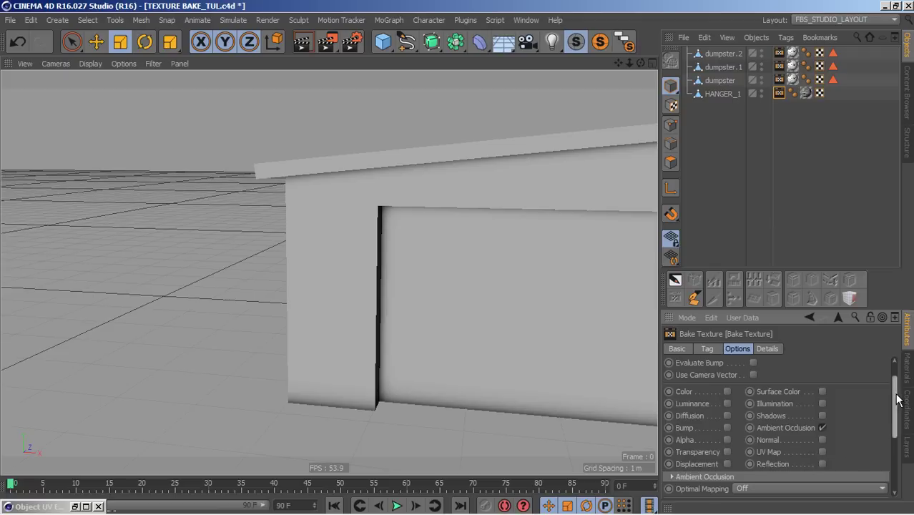
mouse_move(893, 401)
mouse_down()
mouse_move(895, 420)
mouse_move(899, 399)
mouse_up()
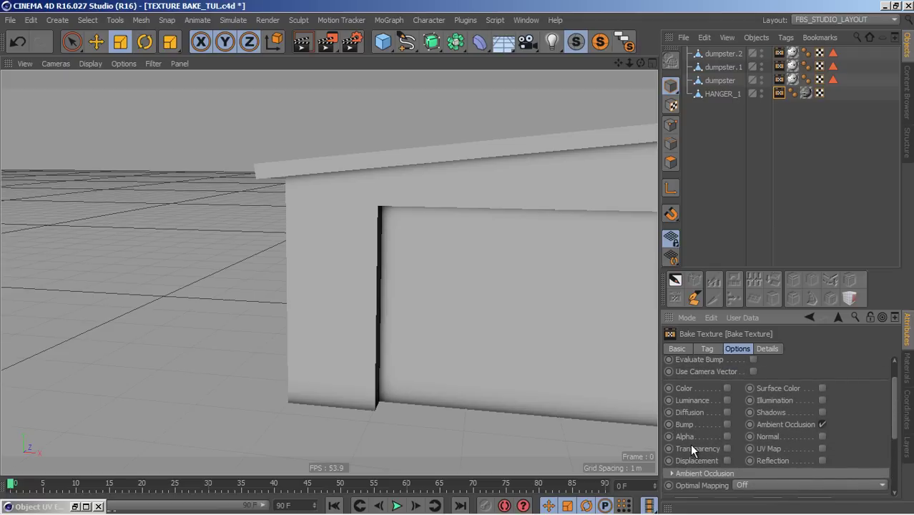
mouse_move(894, 374)
mouse_down()
mouse_move(898, 422)
mouse_move(898, 379)
mouse_up()
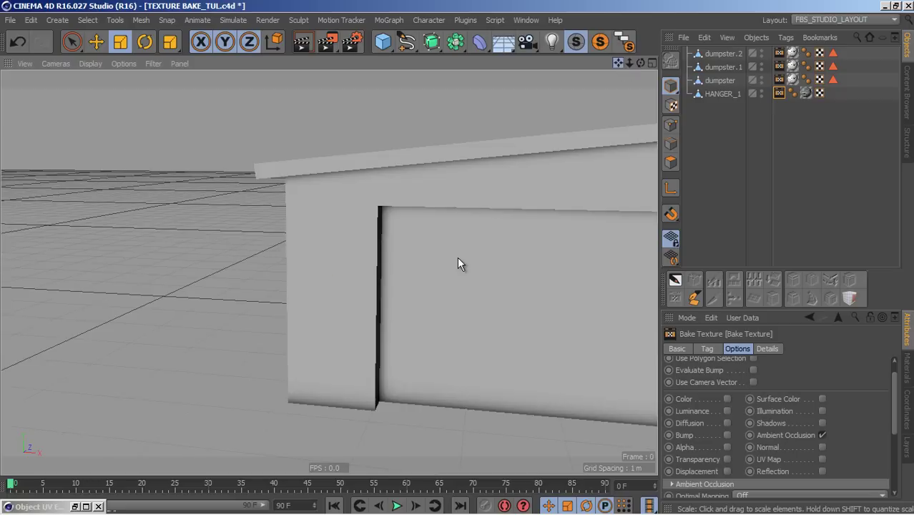
scroll(454, 257, up, 6)
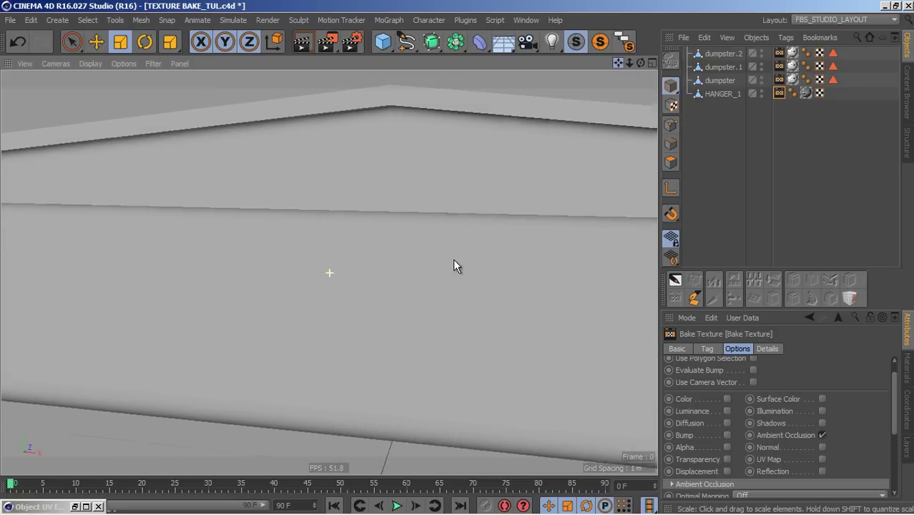
scroll(454, 266, down, 2)
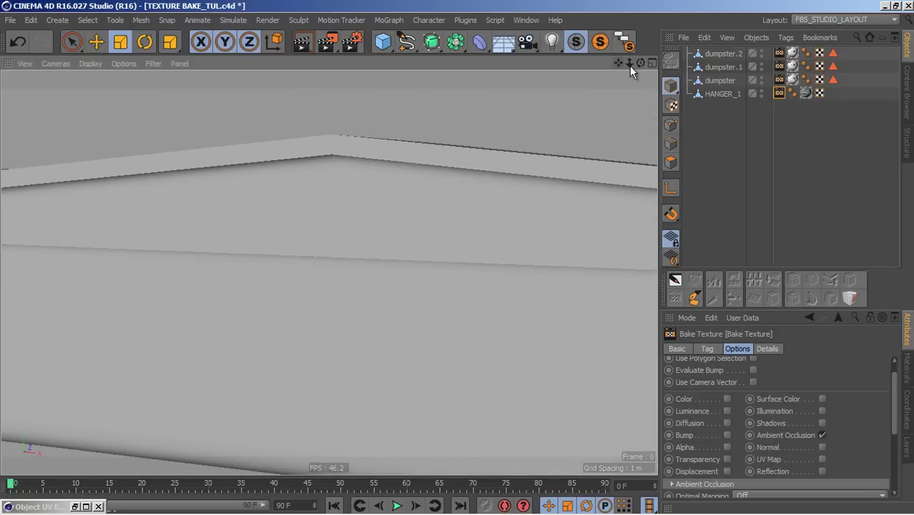